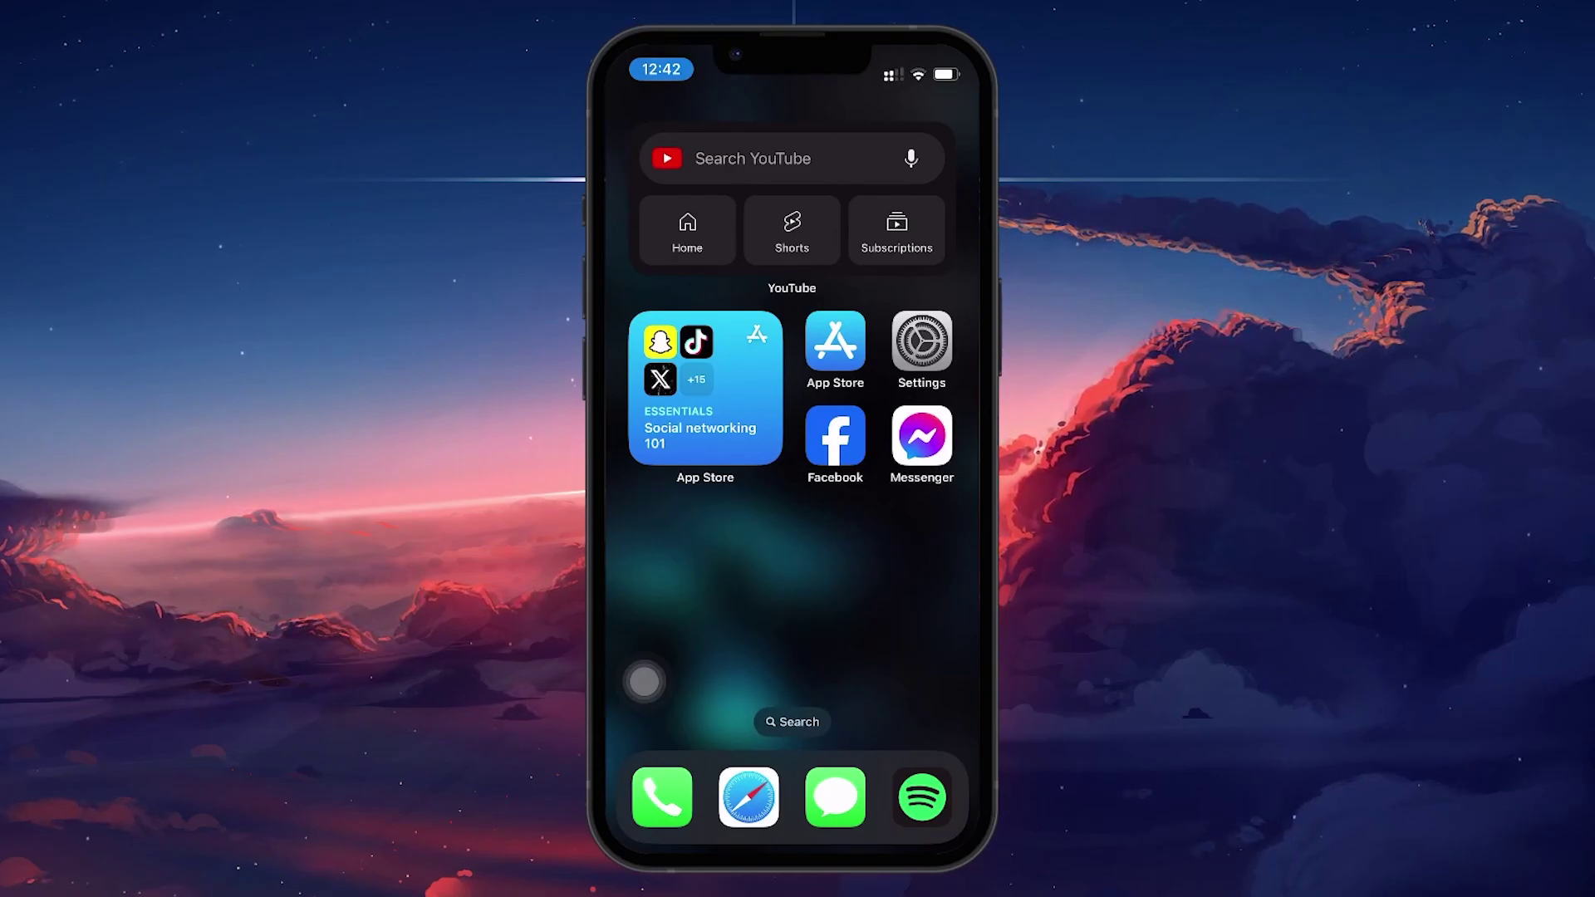
# Reach Accounts Centre's Where you're logged in via Messenger settings and view the iPhone 13 mini logins
pyautogui.click(922, 437)
pyautogui.click(630, 113)
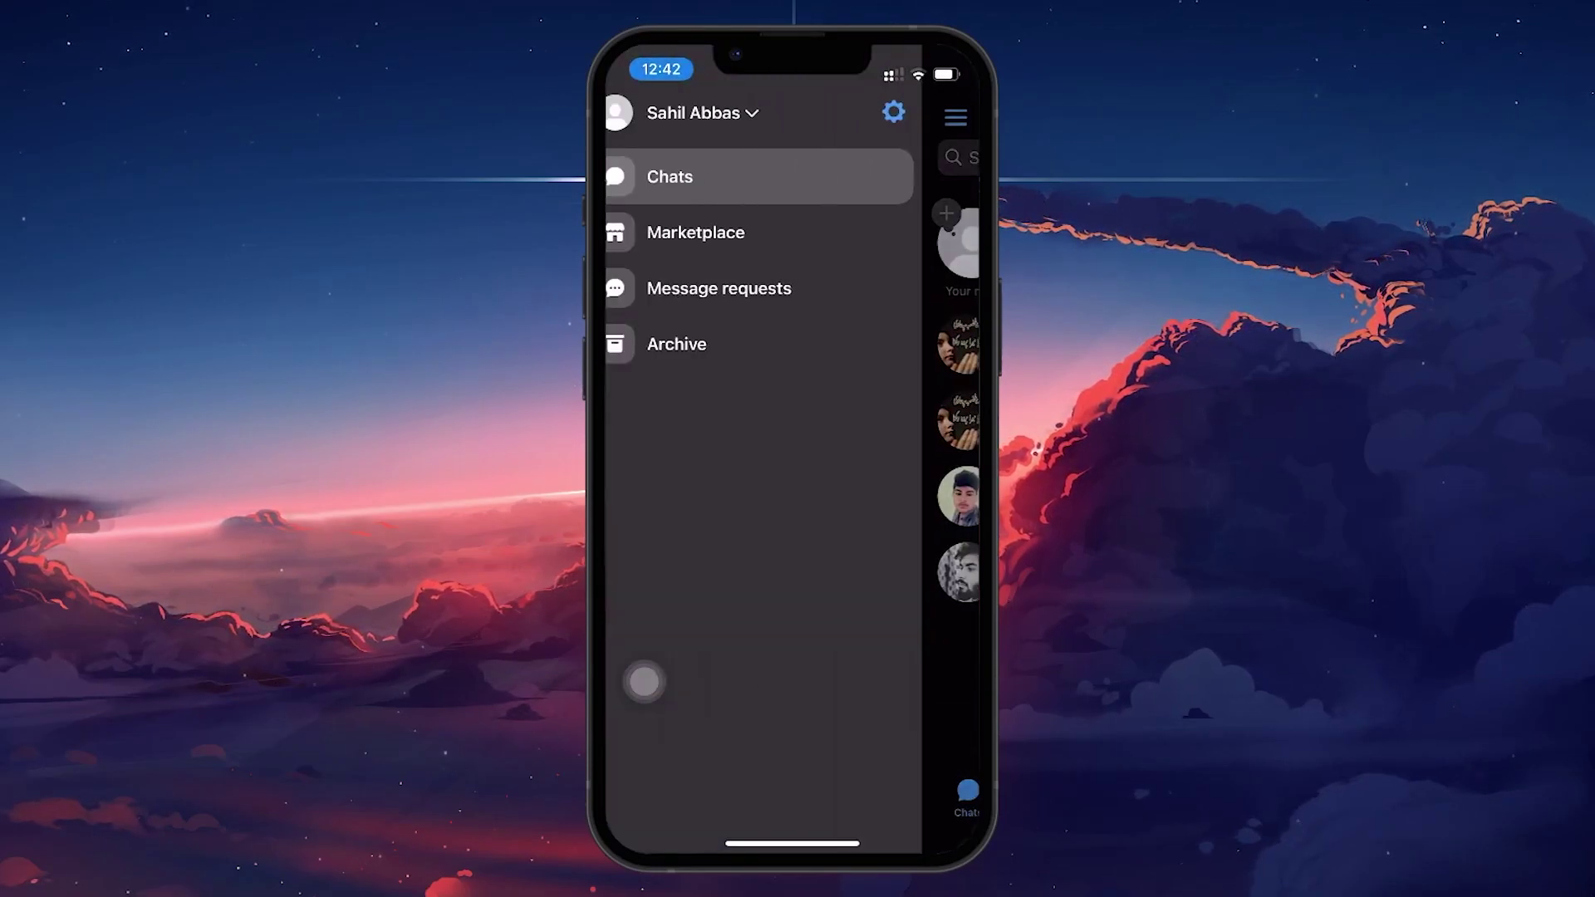
pyautogui.click(894, 112)
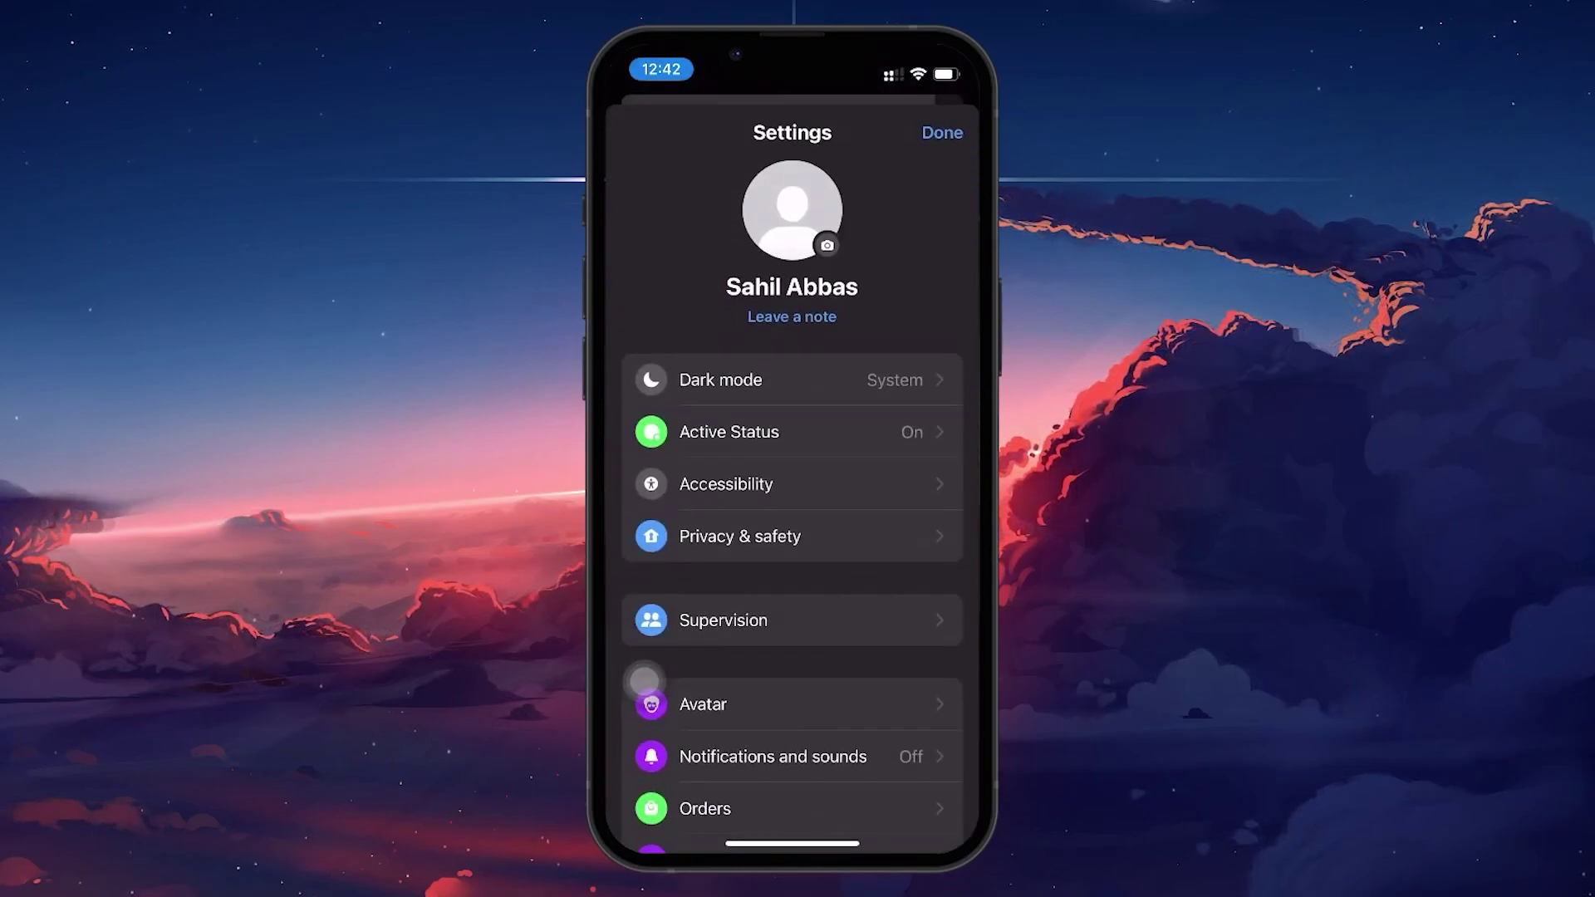
pyautogui.scroll(-8, 791, 561)
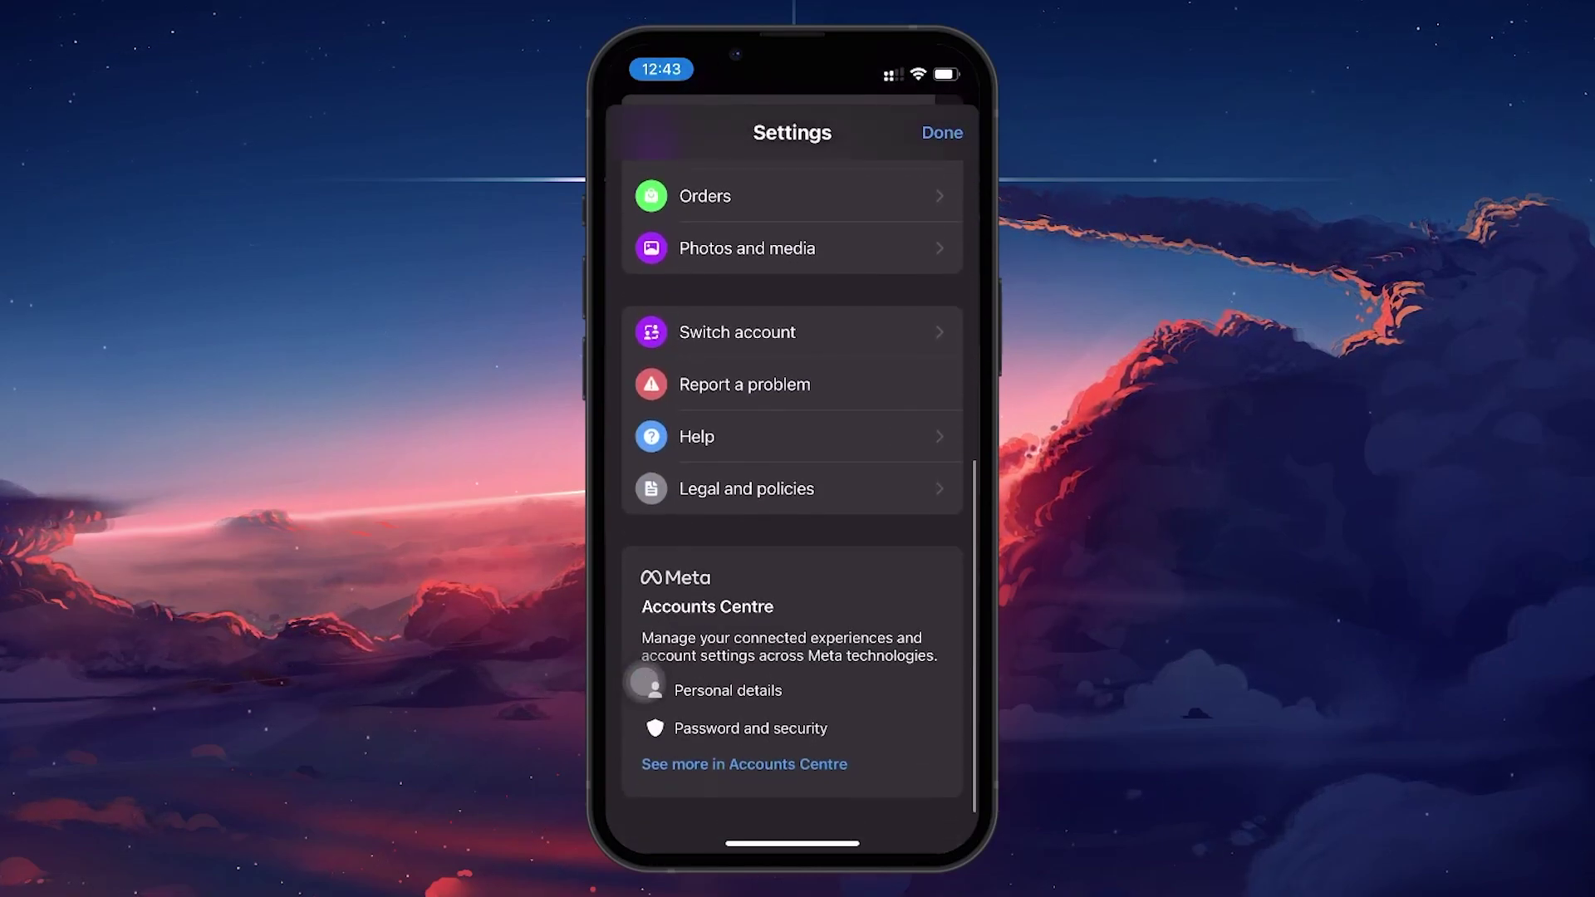
pyautogui.click(647, 683)
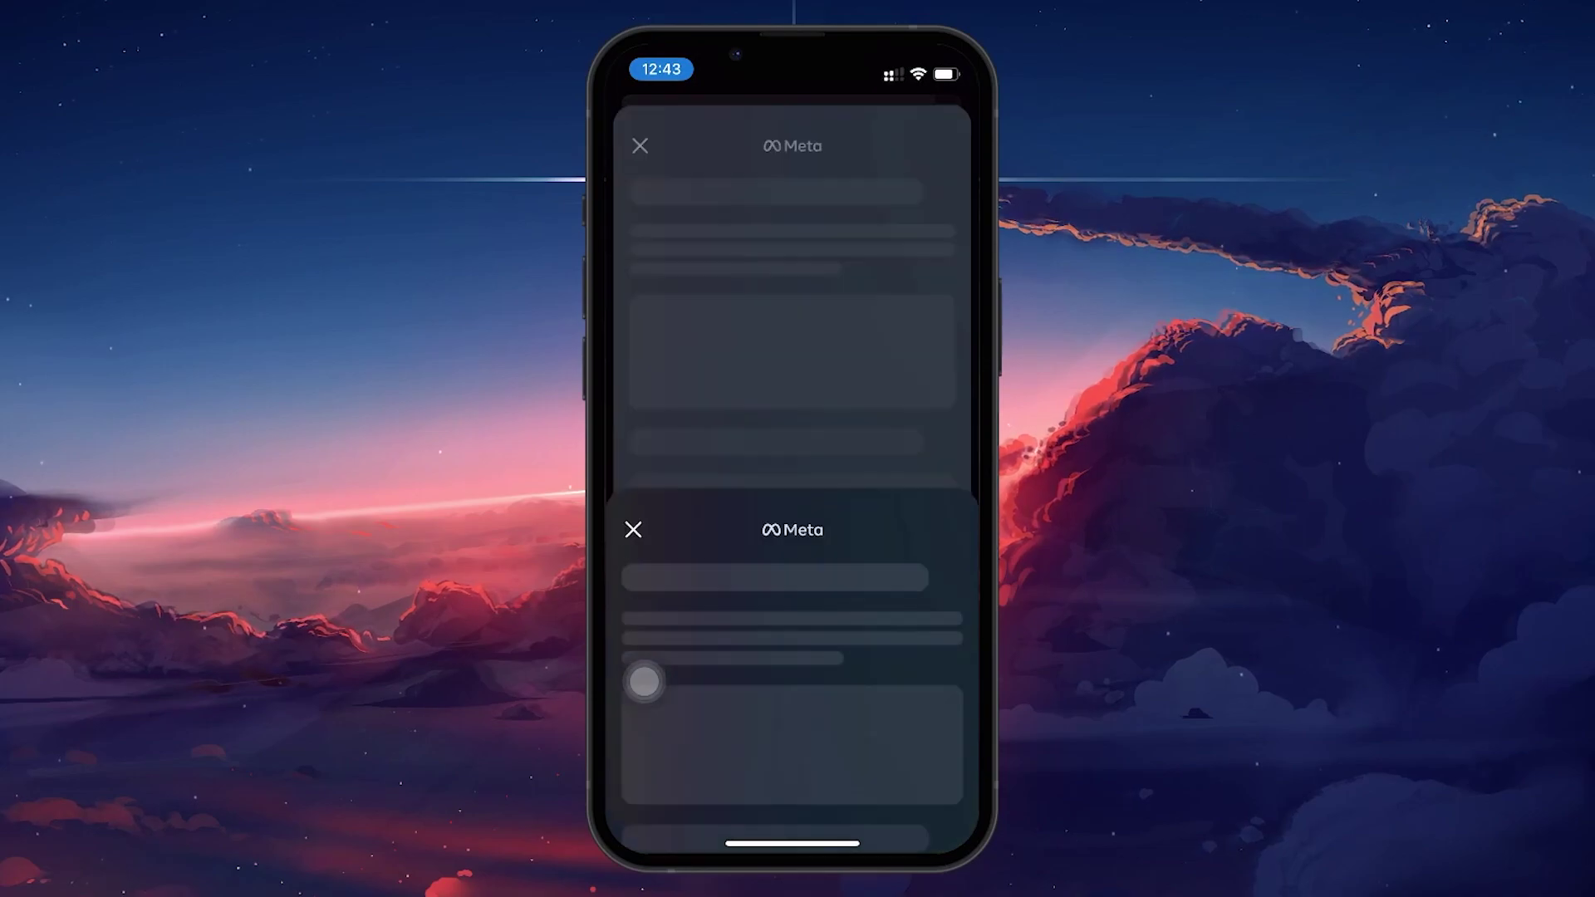
pyautogui.click(759, 645)
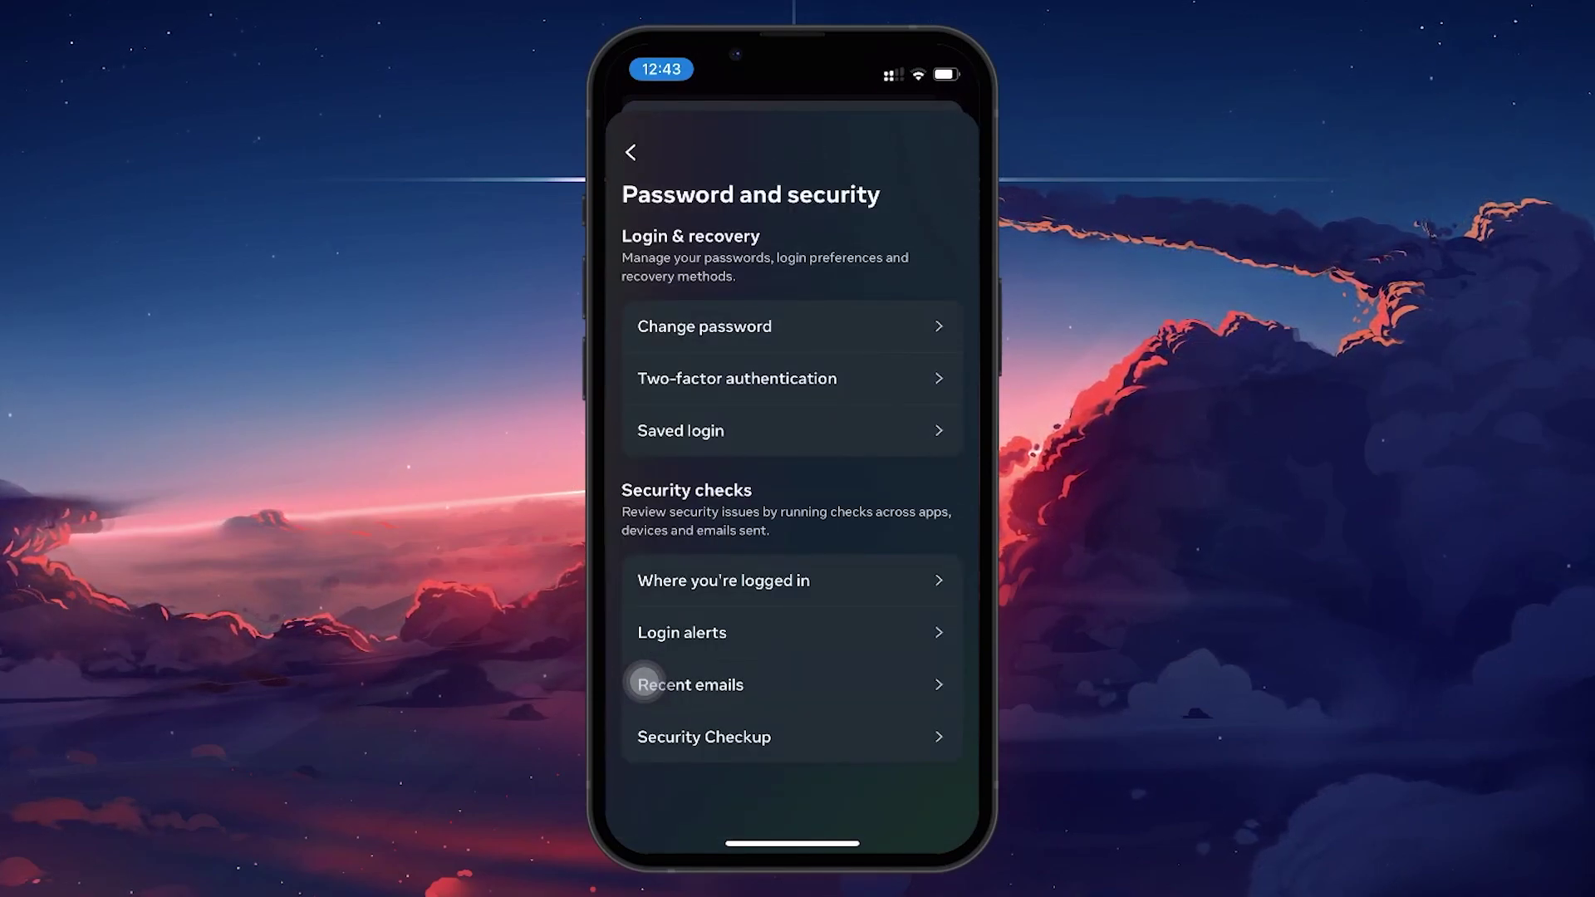
pyautogui.click(722, 582)
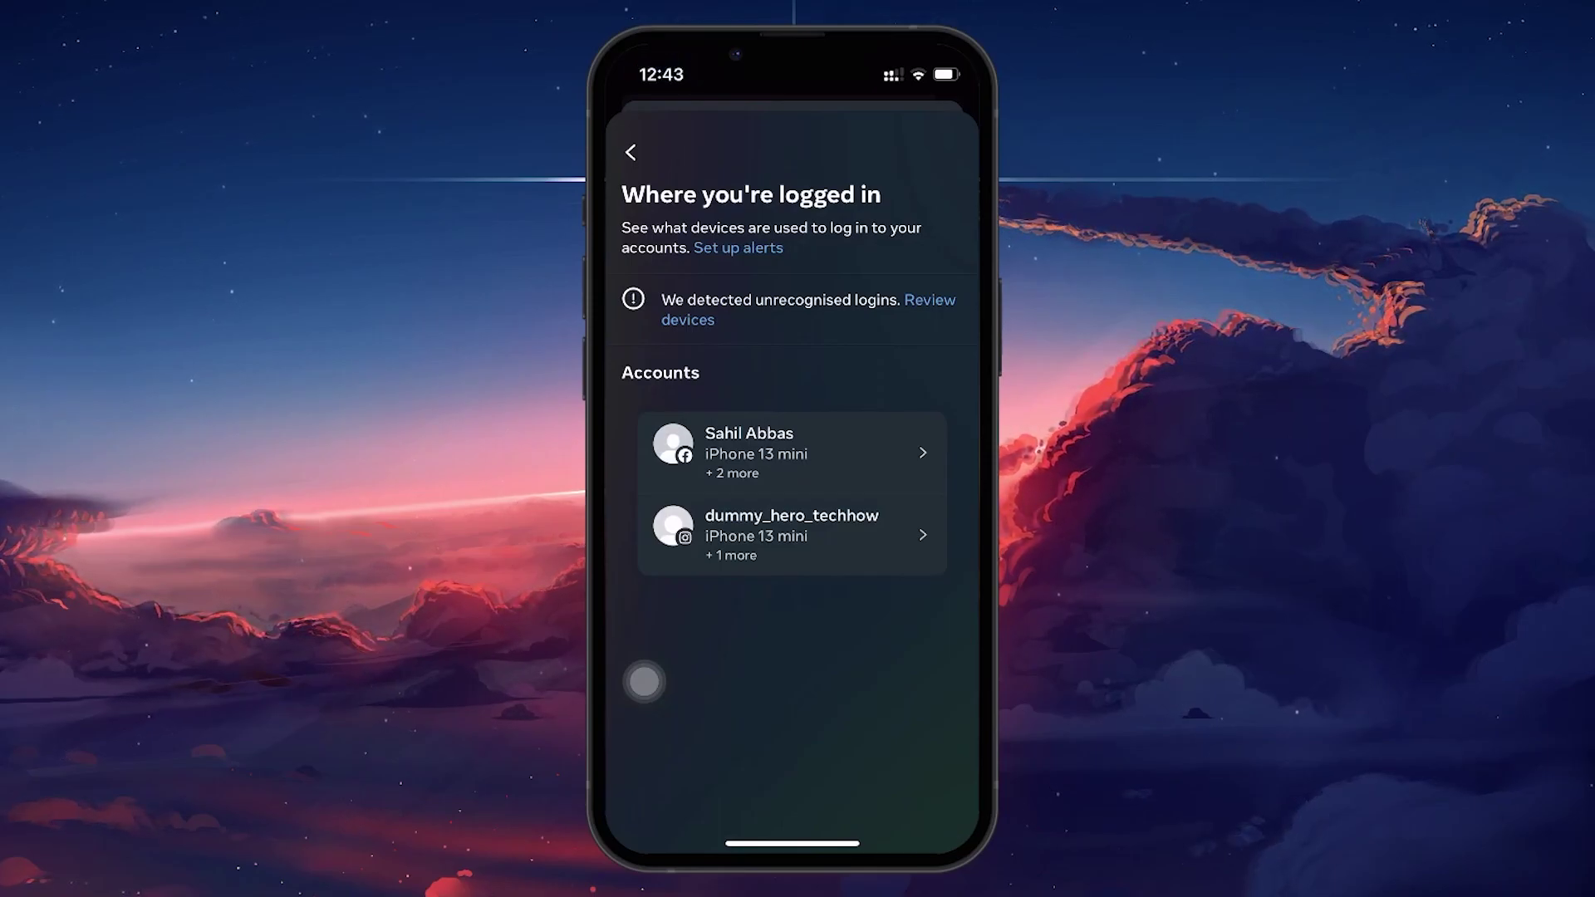
pyautogui.click(791, 451)
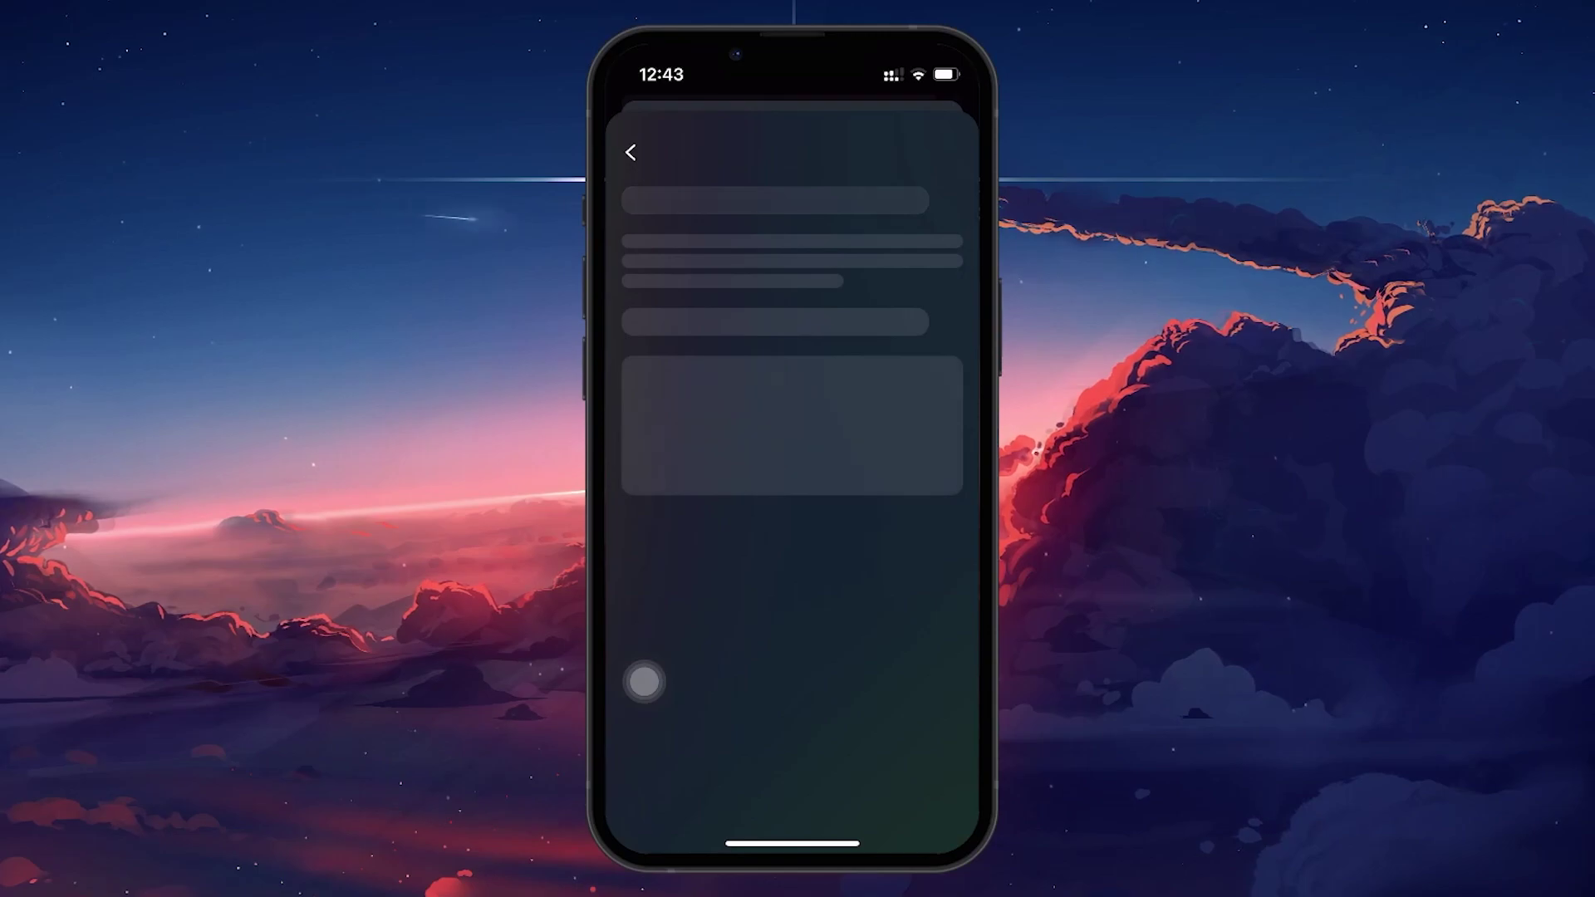
pyautogui.click(791, 318)
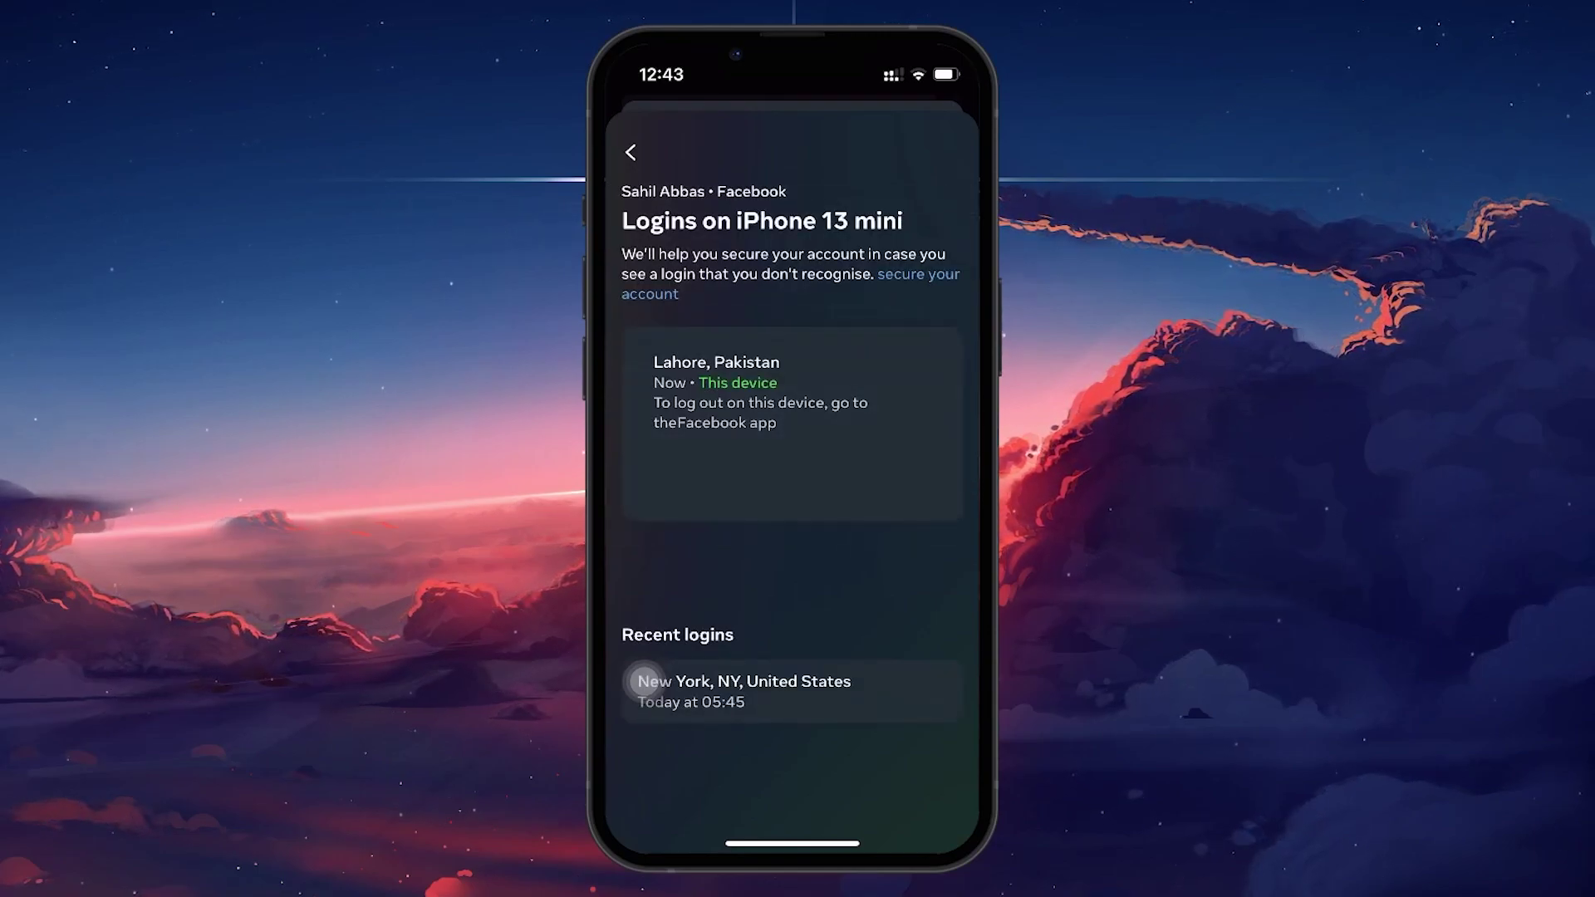
pyautogui.moveTo(792, 843); pyautogui.dragTo(792, 499)
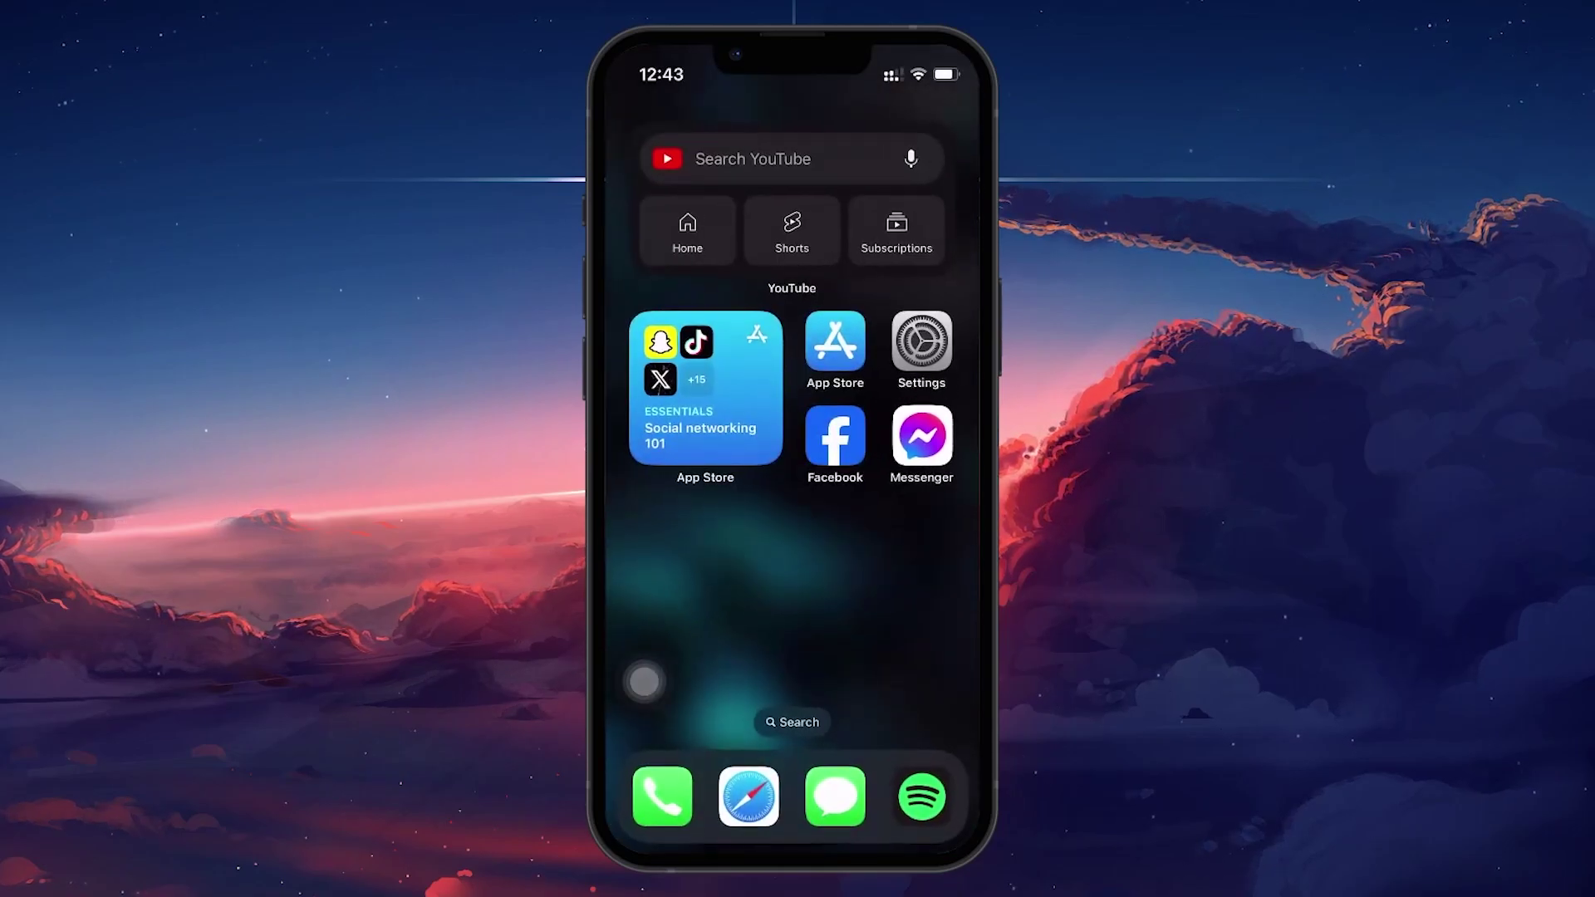
pyautogui.click(835, 438)
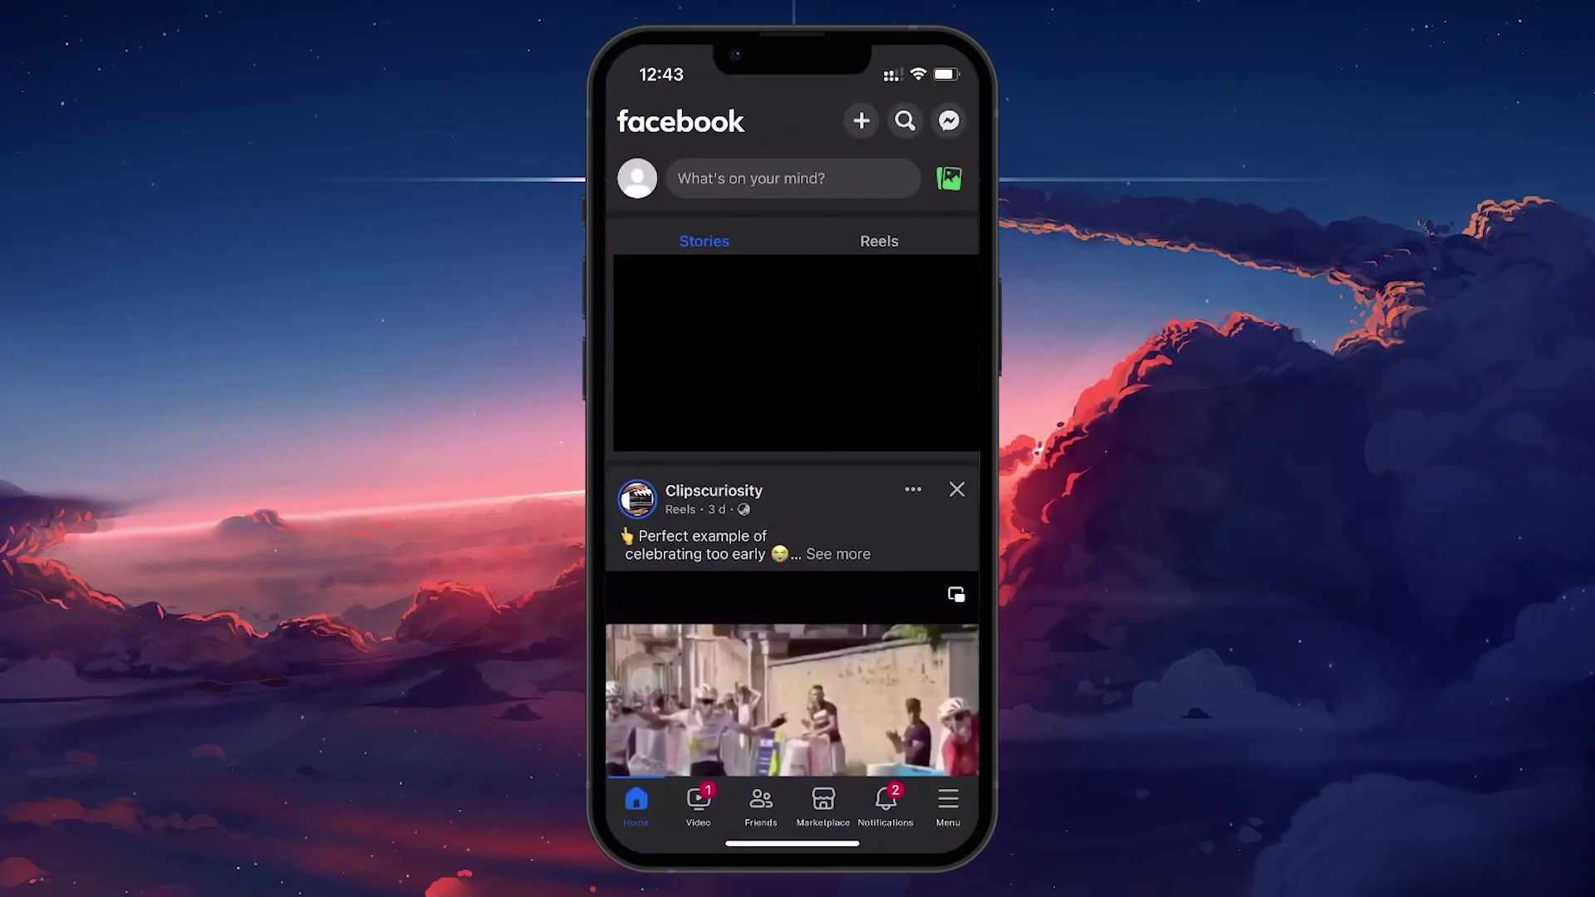
pyautogui.click(947, 803)
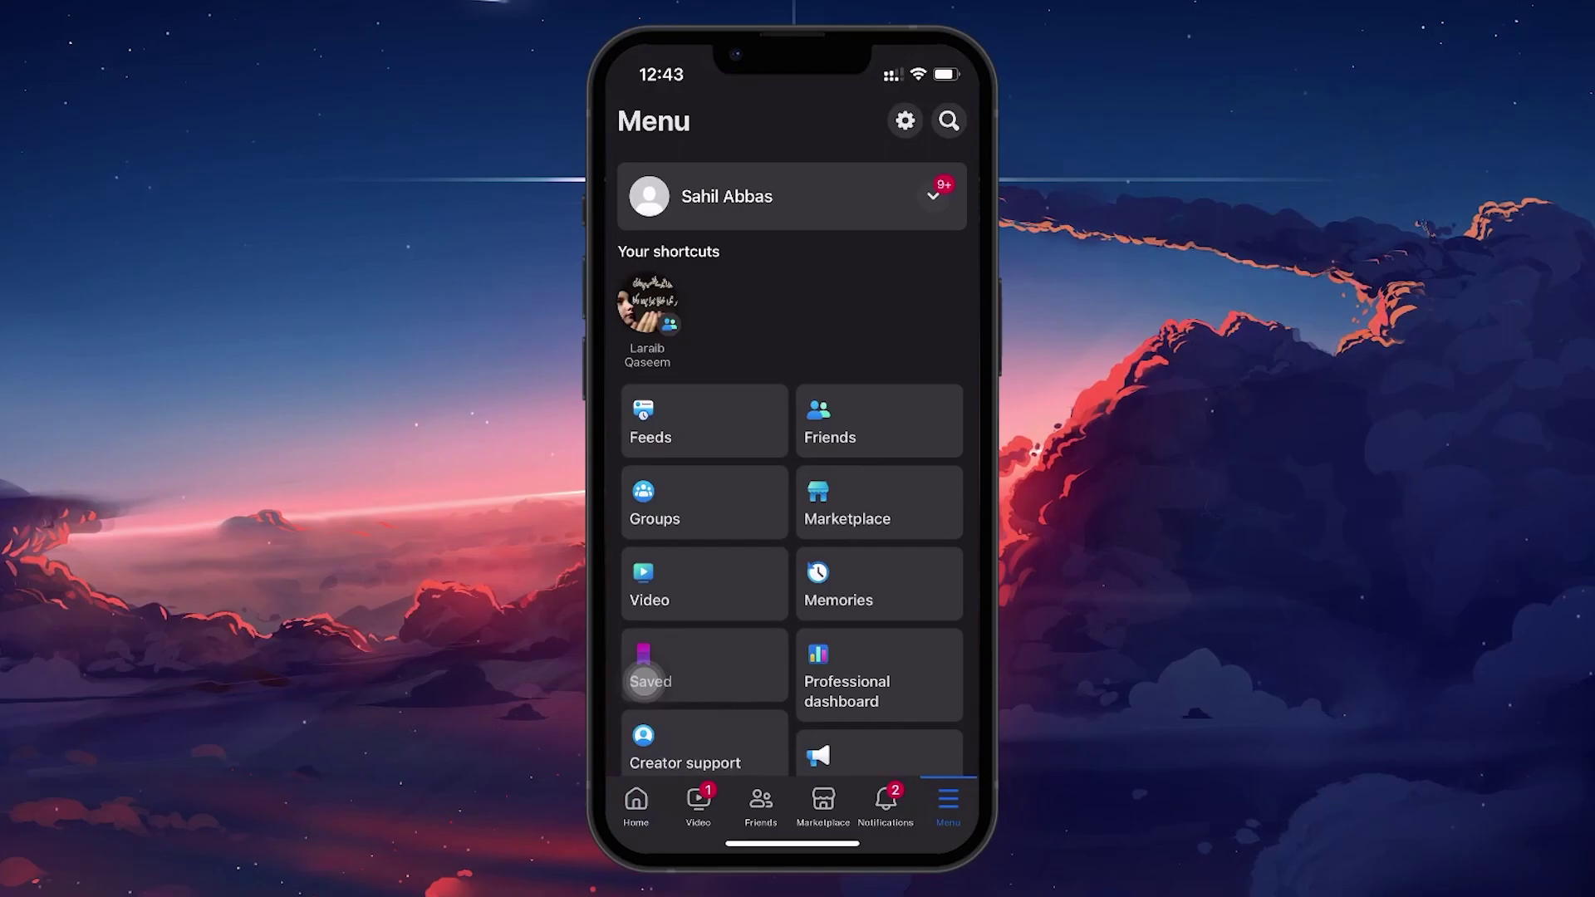
pyautogui.scroll(-5, 792, 499)
pyautogui.scroll(-5, 790, 499)
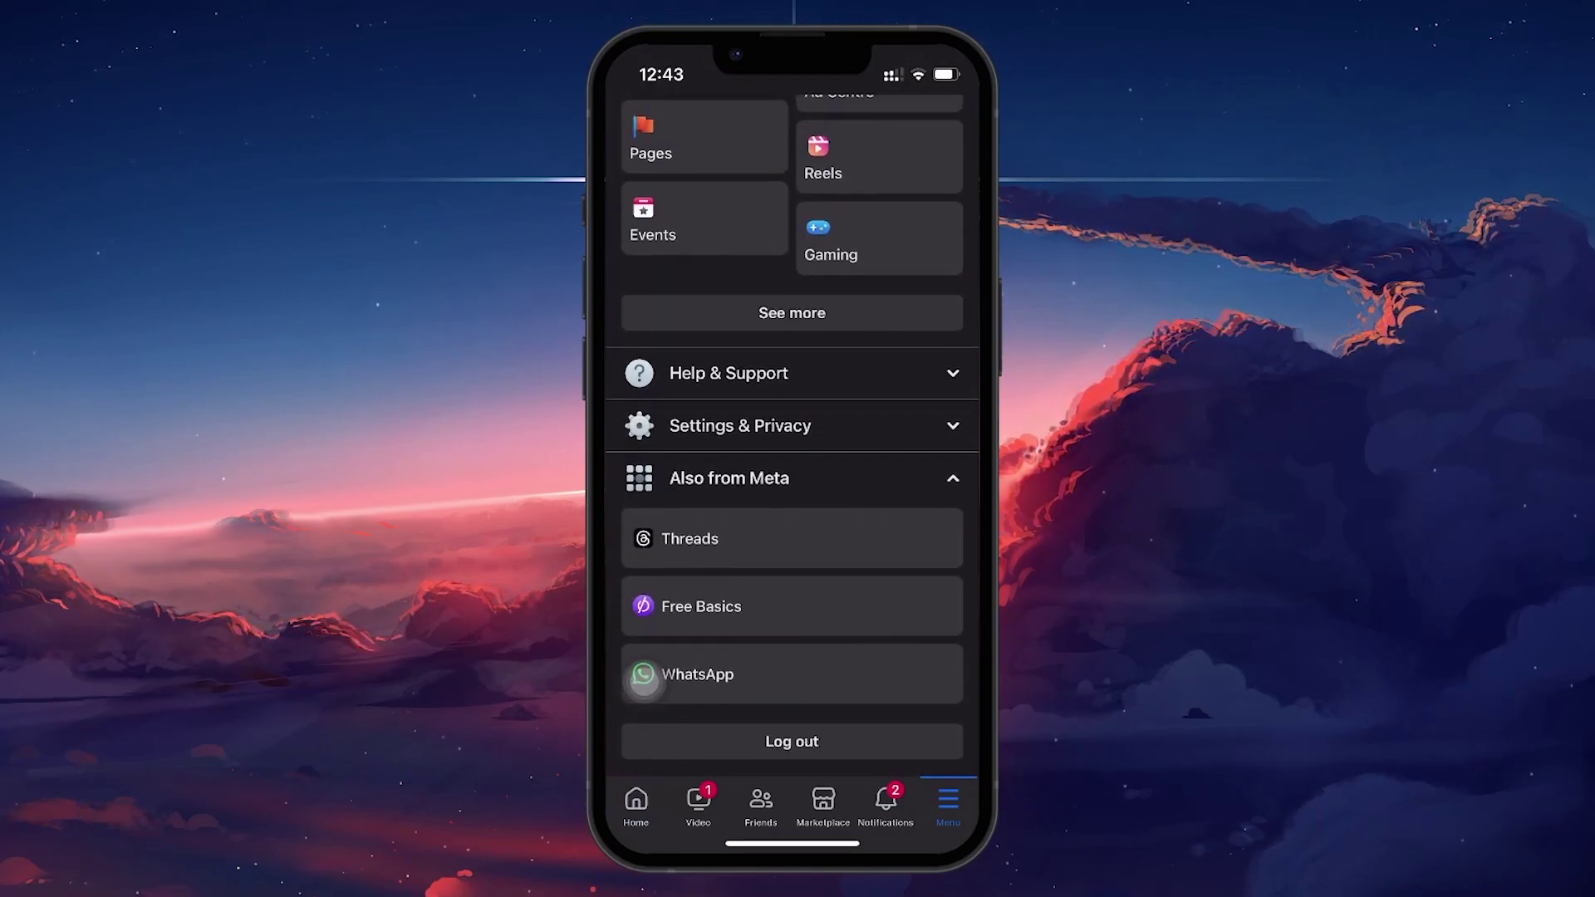
pyautogui.moveTo(698, 846); pyautogui.dragTo(897, 846)
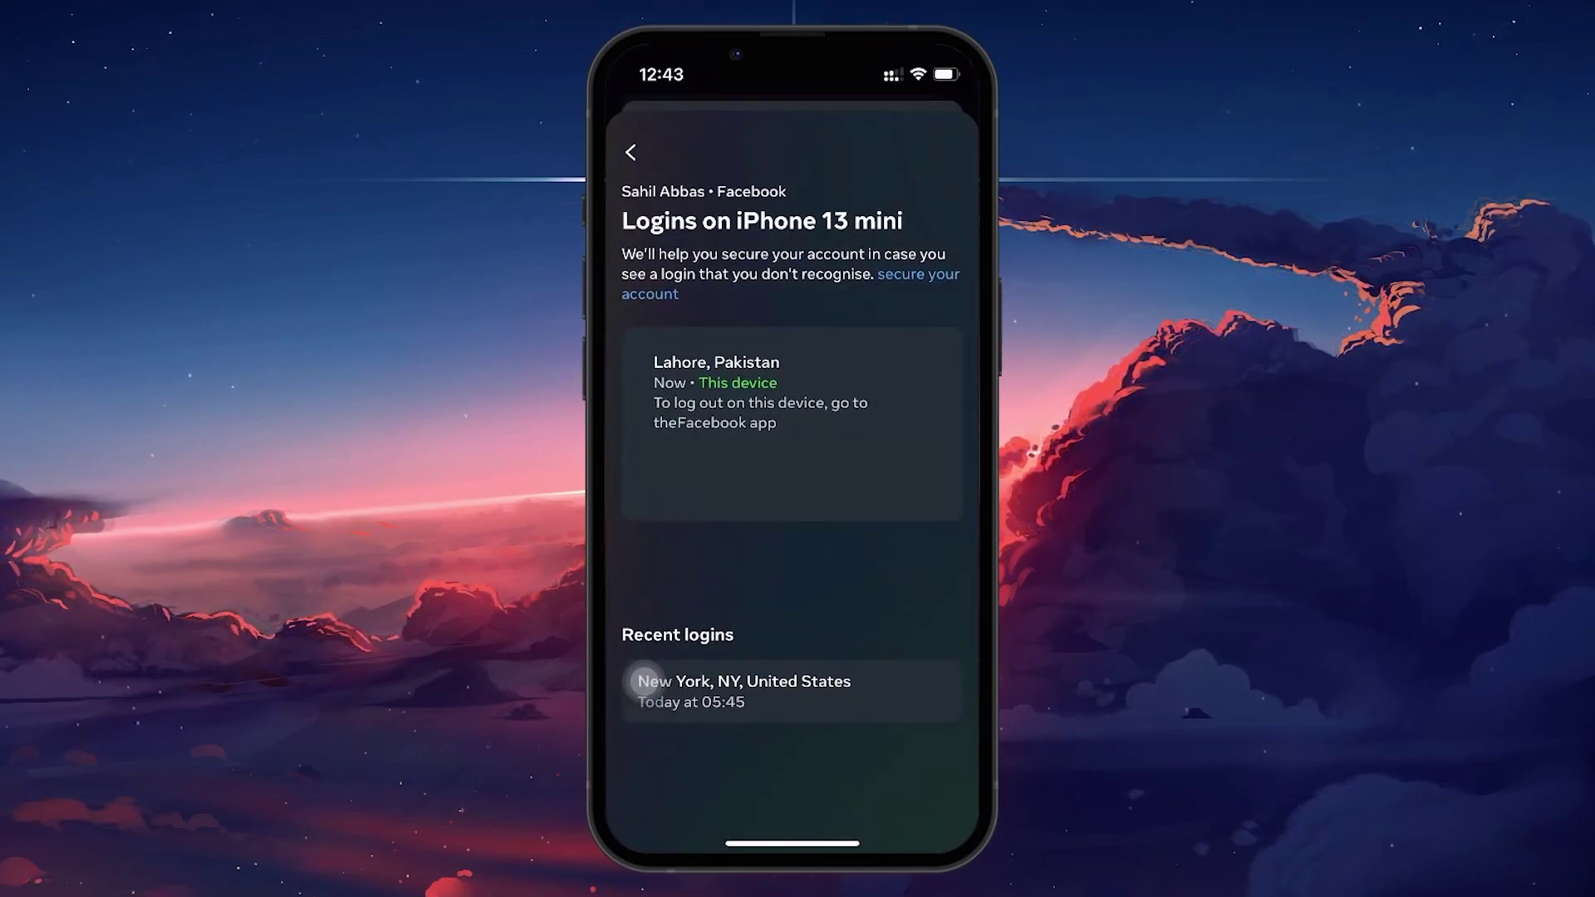
pyautogui.moveTo(792, 846); pyautogui.dragTo(793, 499)
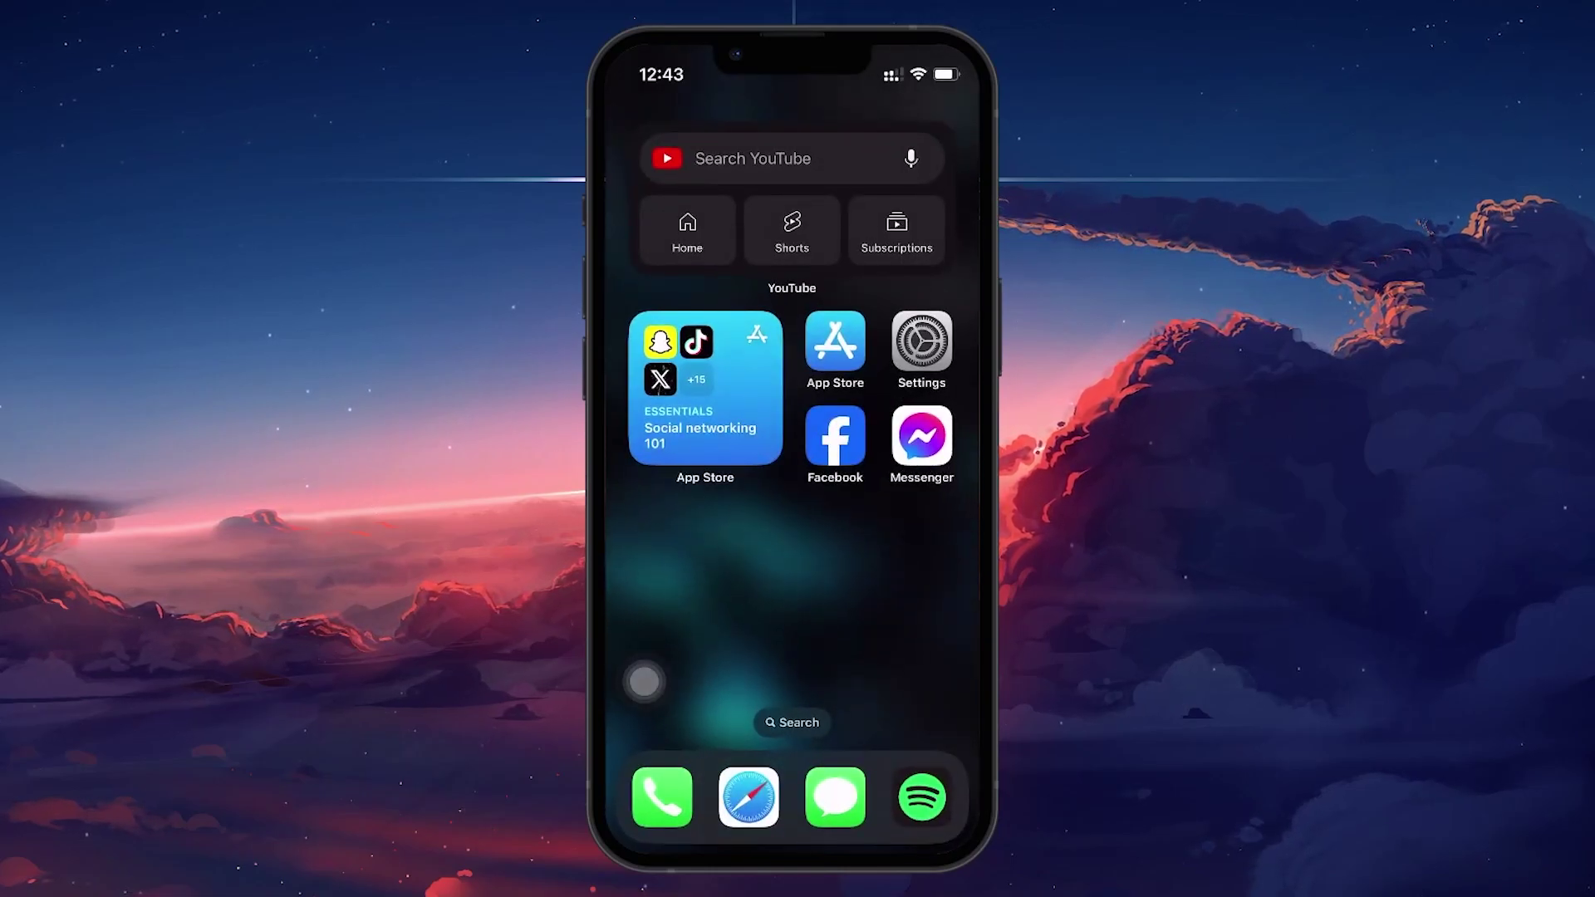
# Search the App Store for 'messenger', confirm its page shows it installed, then return Home
pyautogui.click(836, 343)
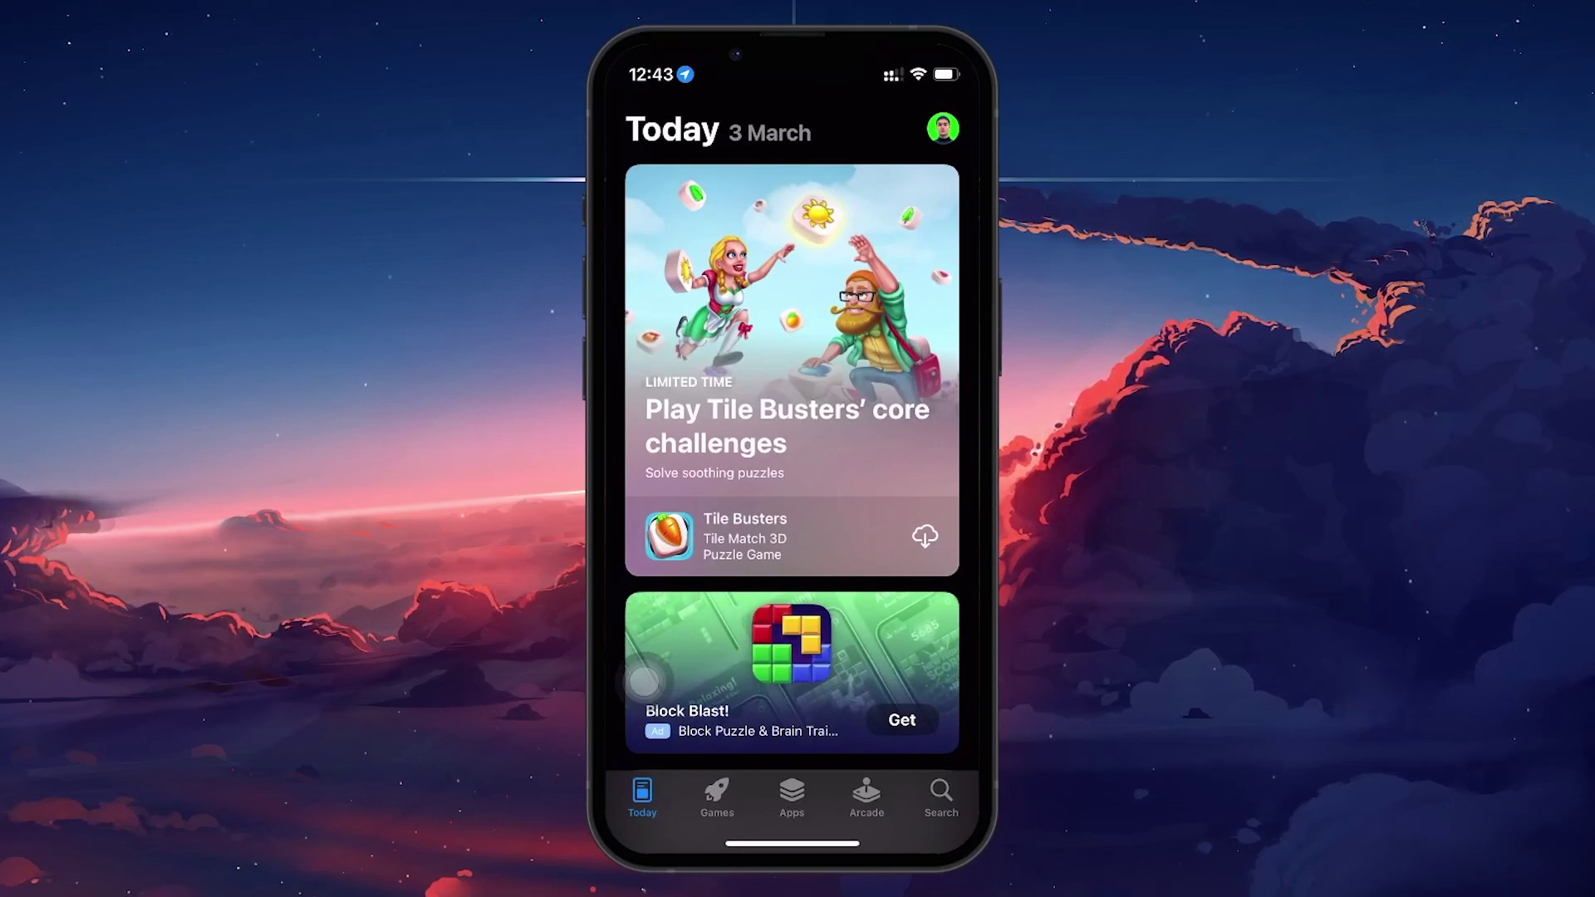
pyautogui.click(940, 798)
pyautogui.click(775, 174)
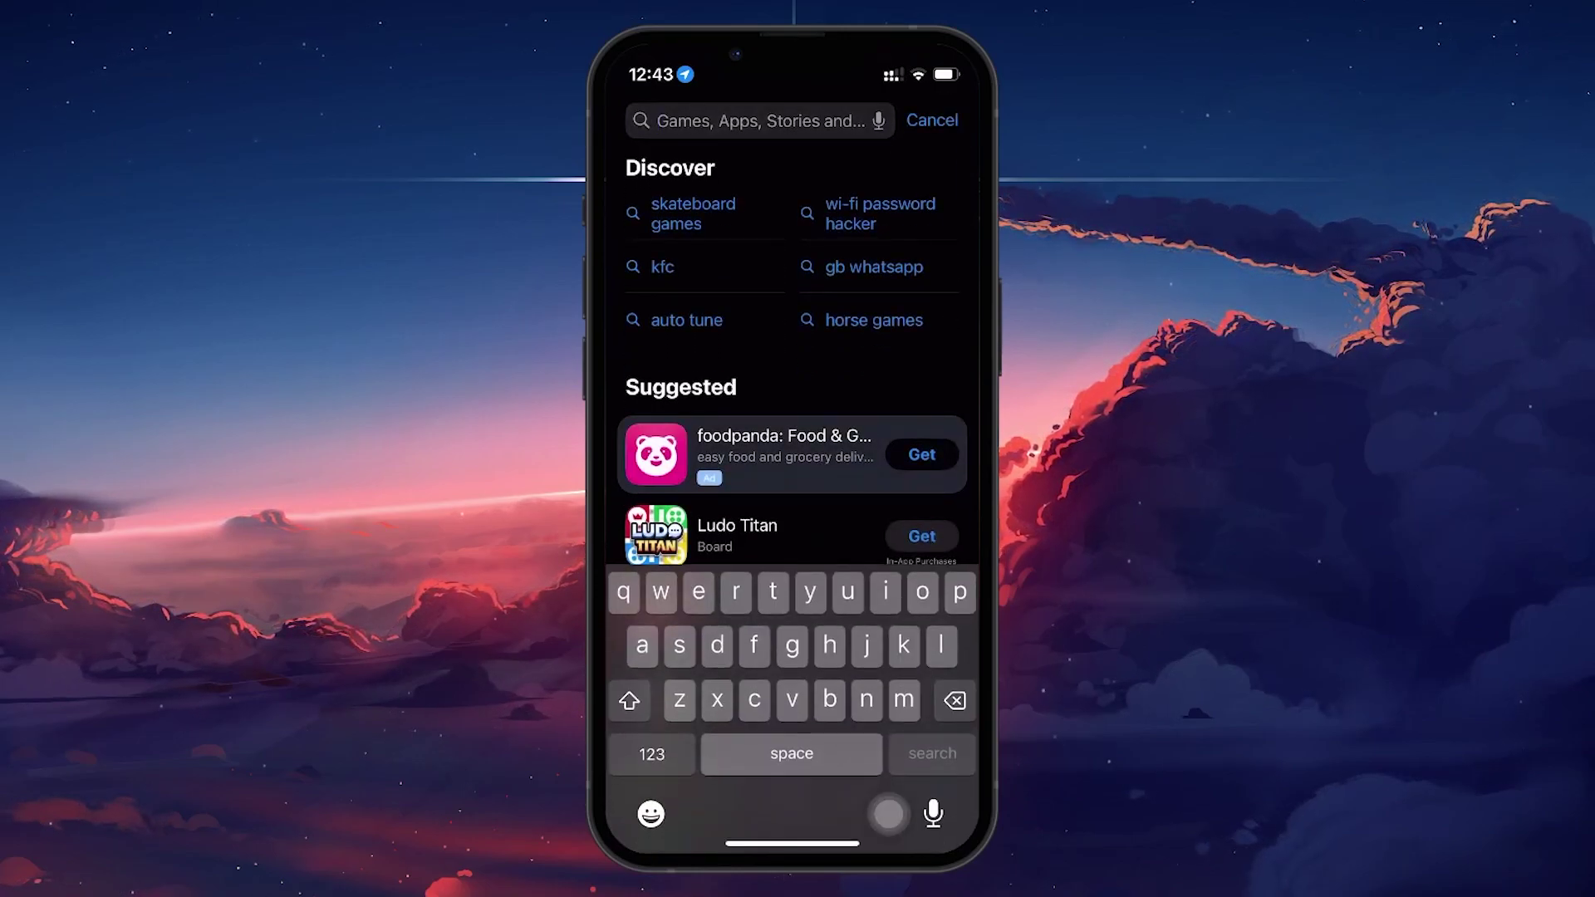
pyautogui.moveTo(719, 627); pyautogui.dragTo(888, 815)
pyautogui.write('messenger')
pyautogui.click(932, 753)
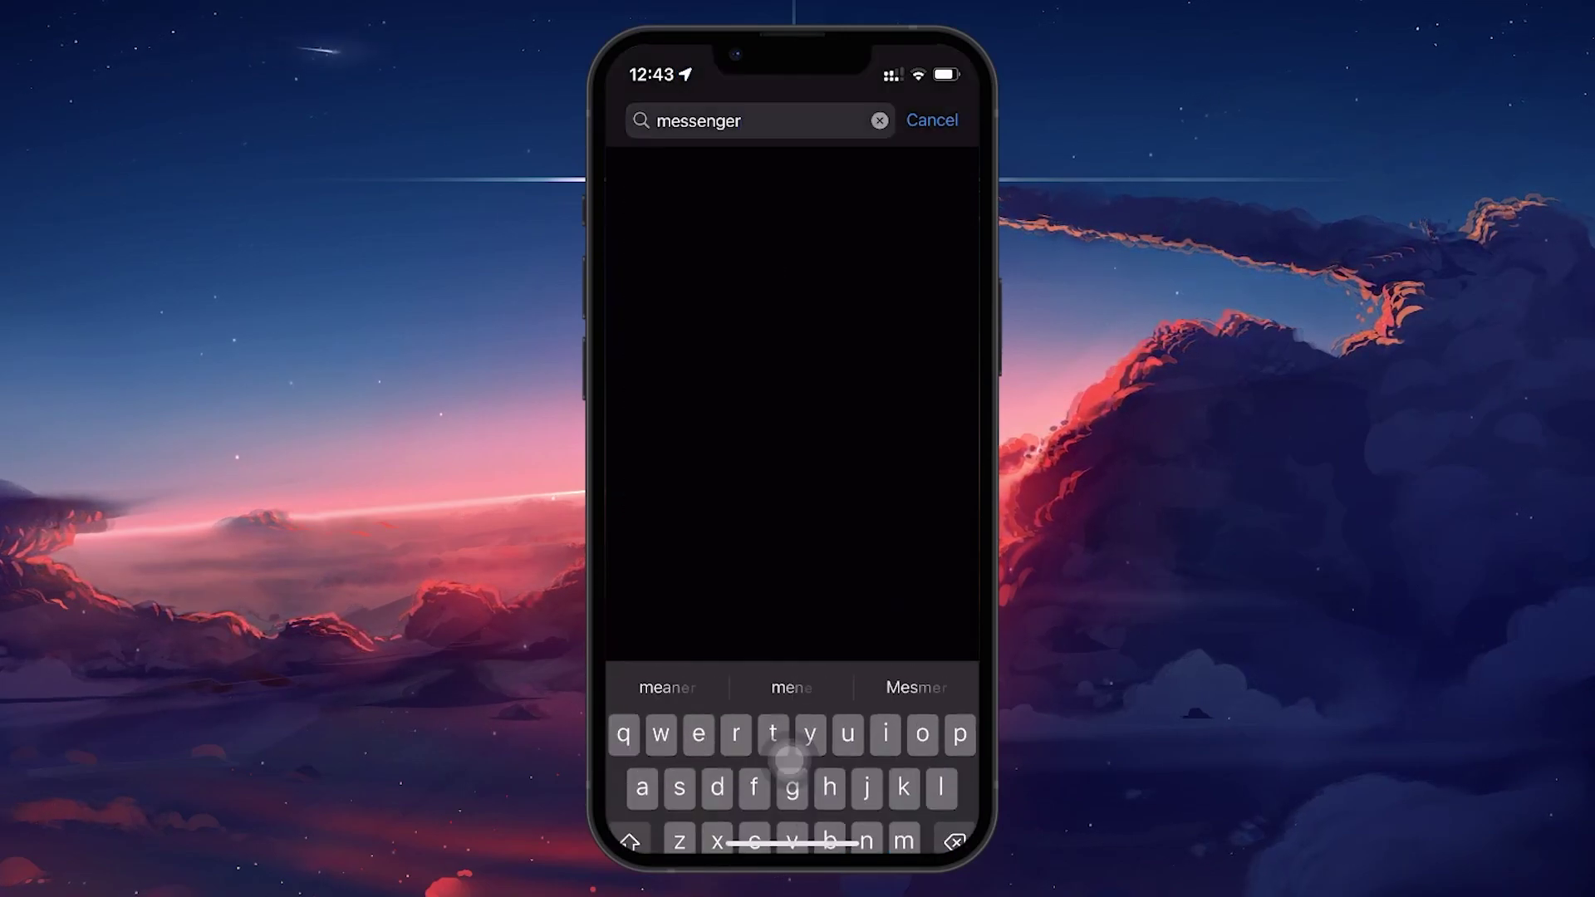
pyautogui.click(739, 577)
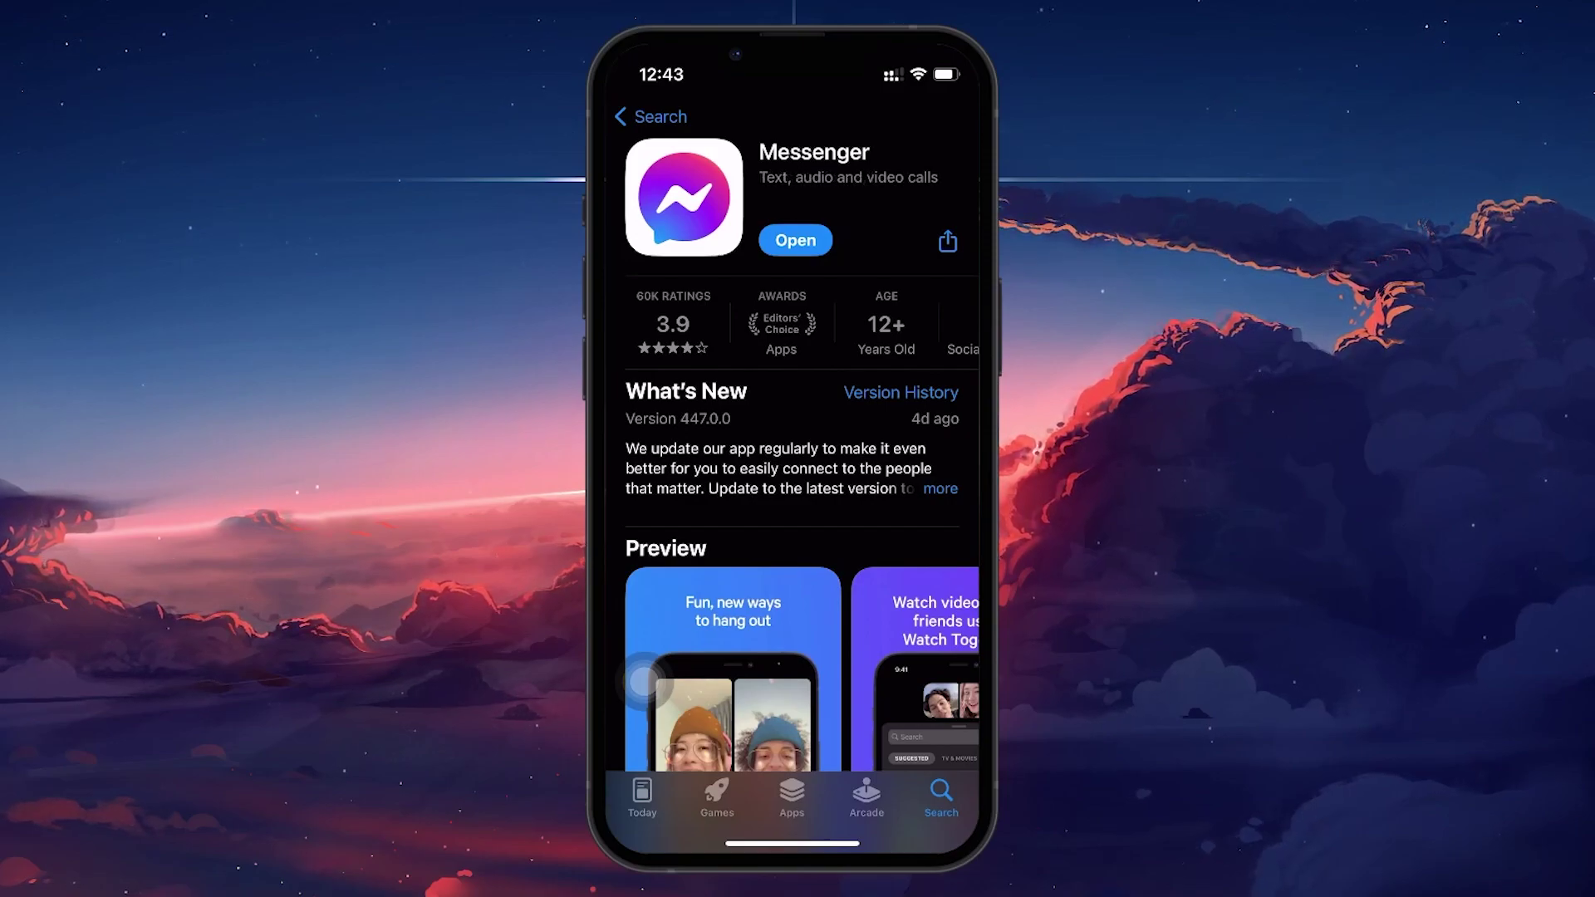
pyautogui.press('super')
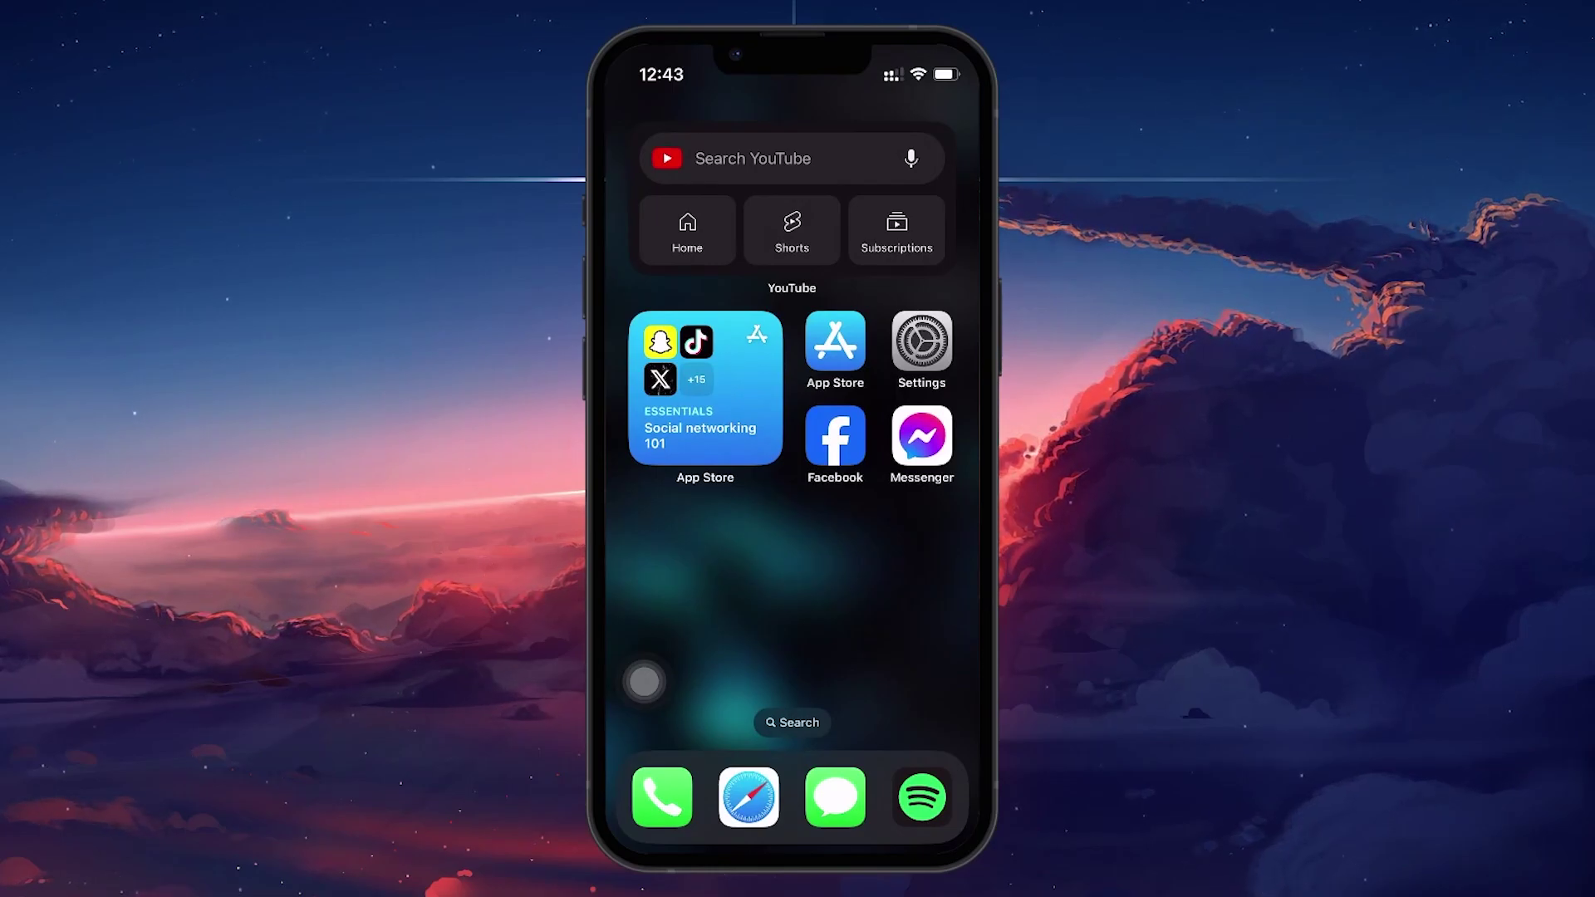
pyautogui.click(922, 343)
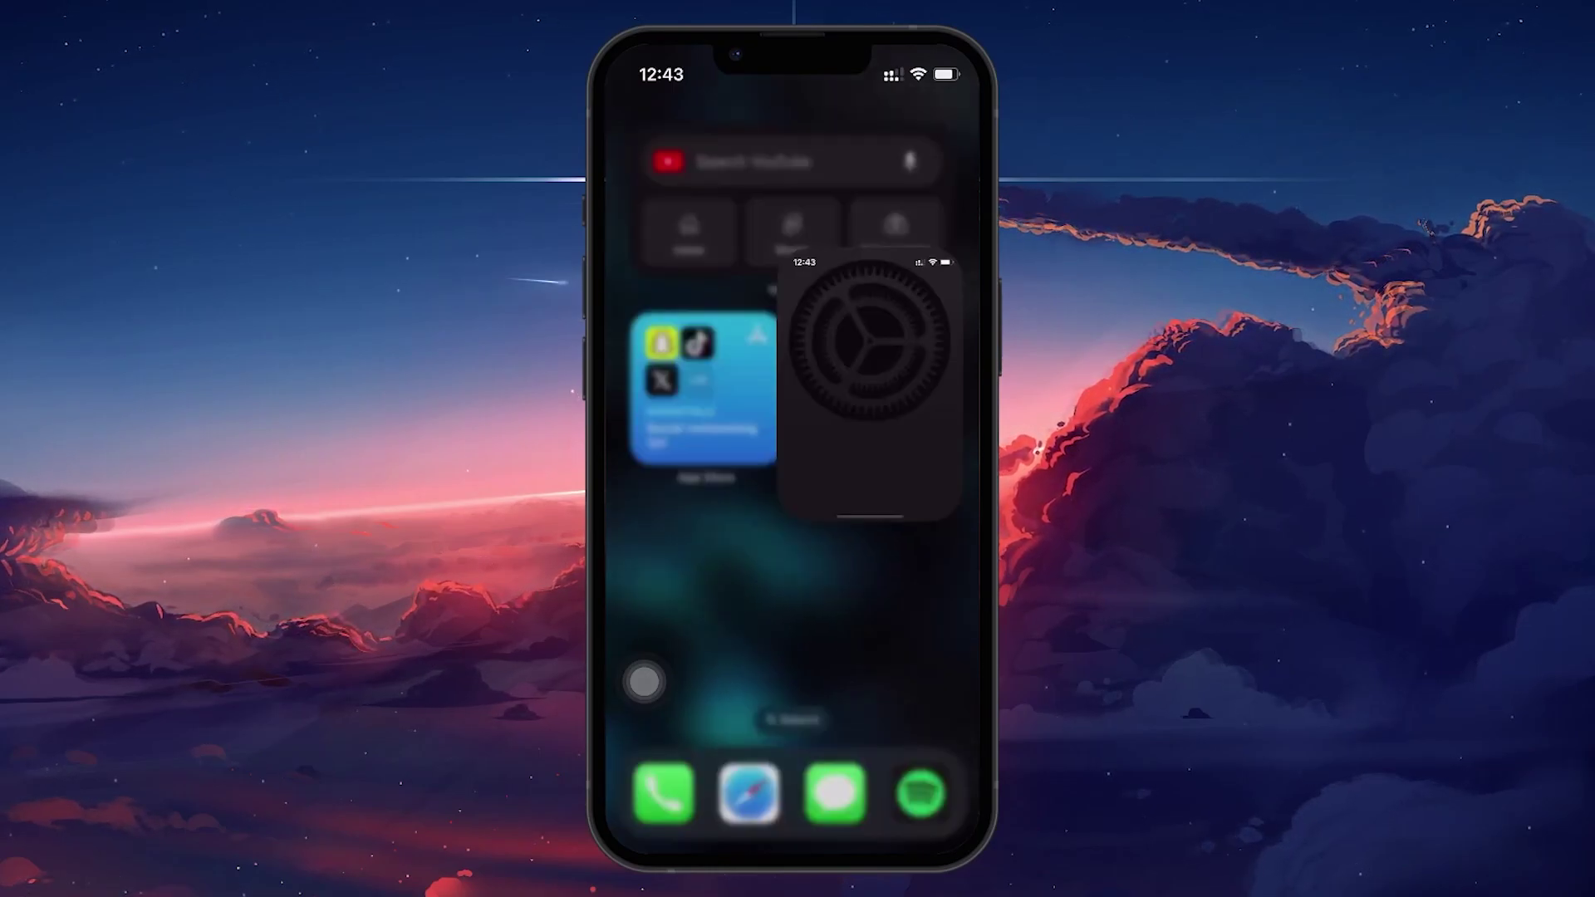
pyautogui.scroll(-3, 792, 499)
pyautogui.scroll(-1, 794, 498)
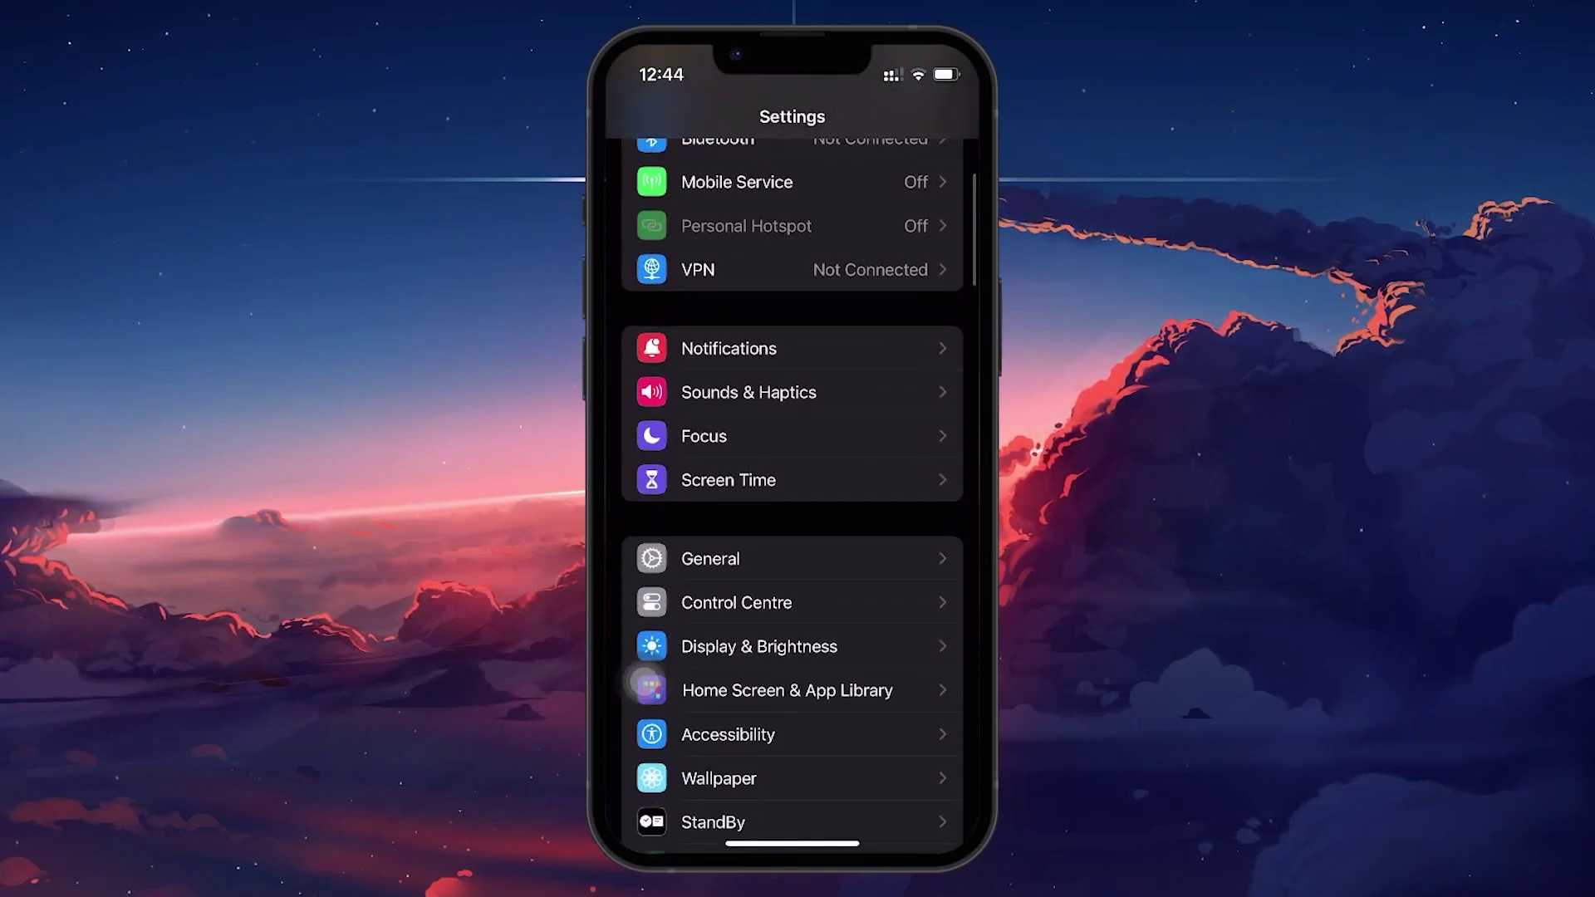
pyautogui.click(793, 653)
pyautogui.click(792, 579)
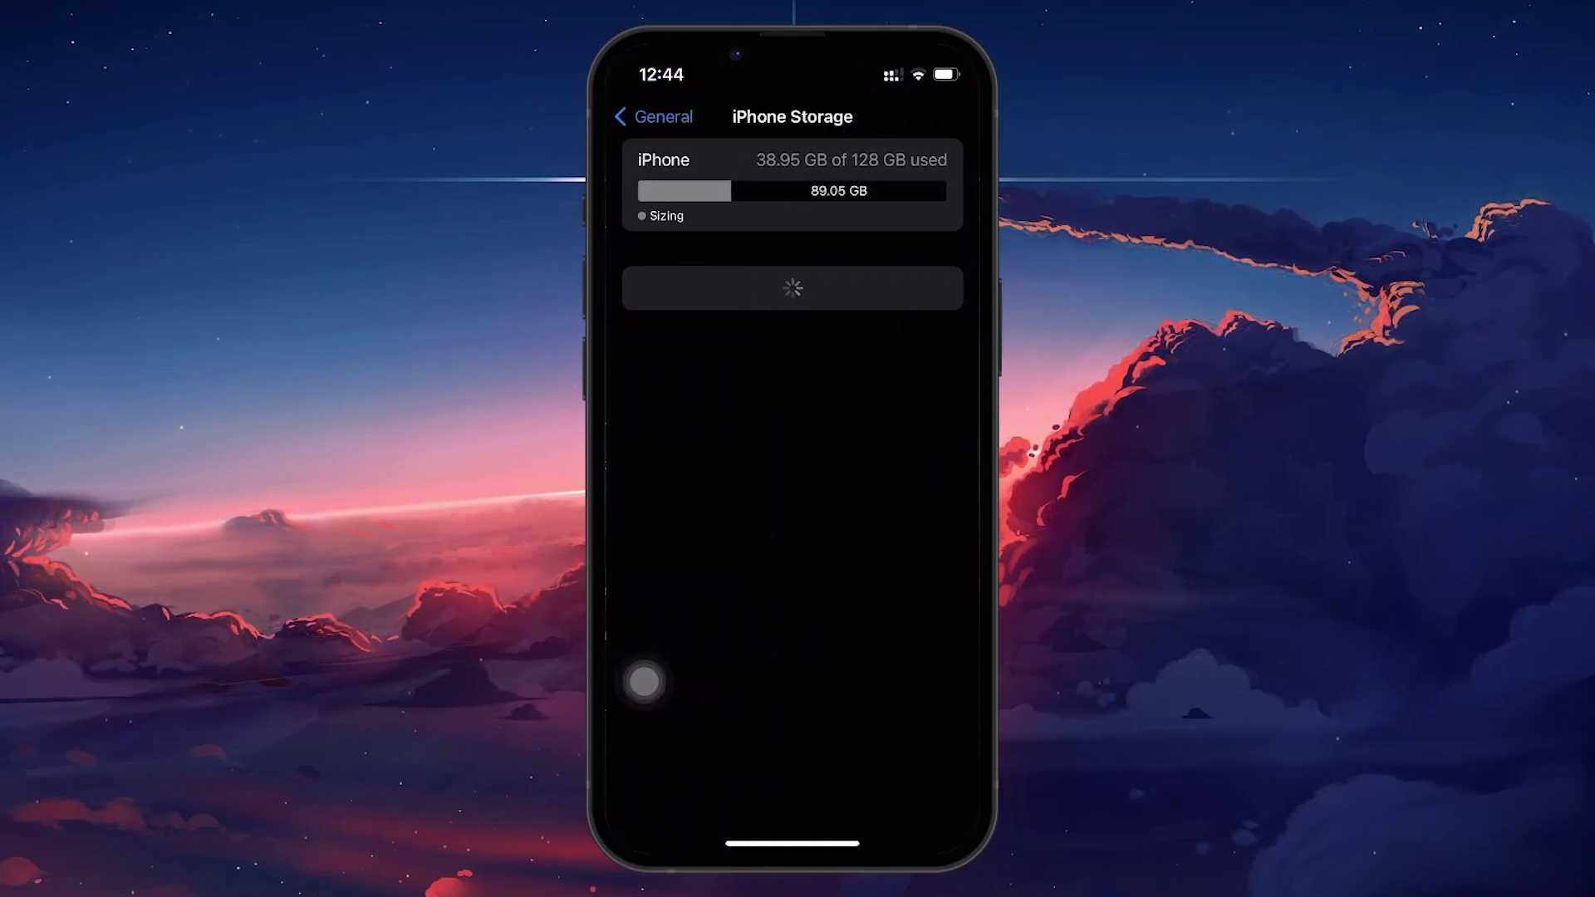
pyautogui.scroll(-3, 793, 560)
pyautogui.scroll(-5, 793, 561)
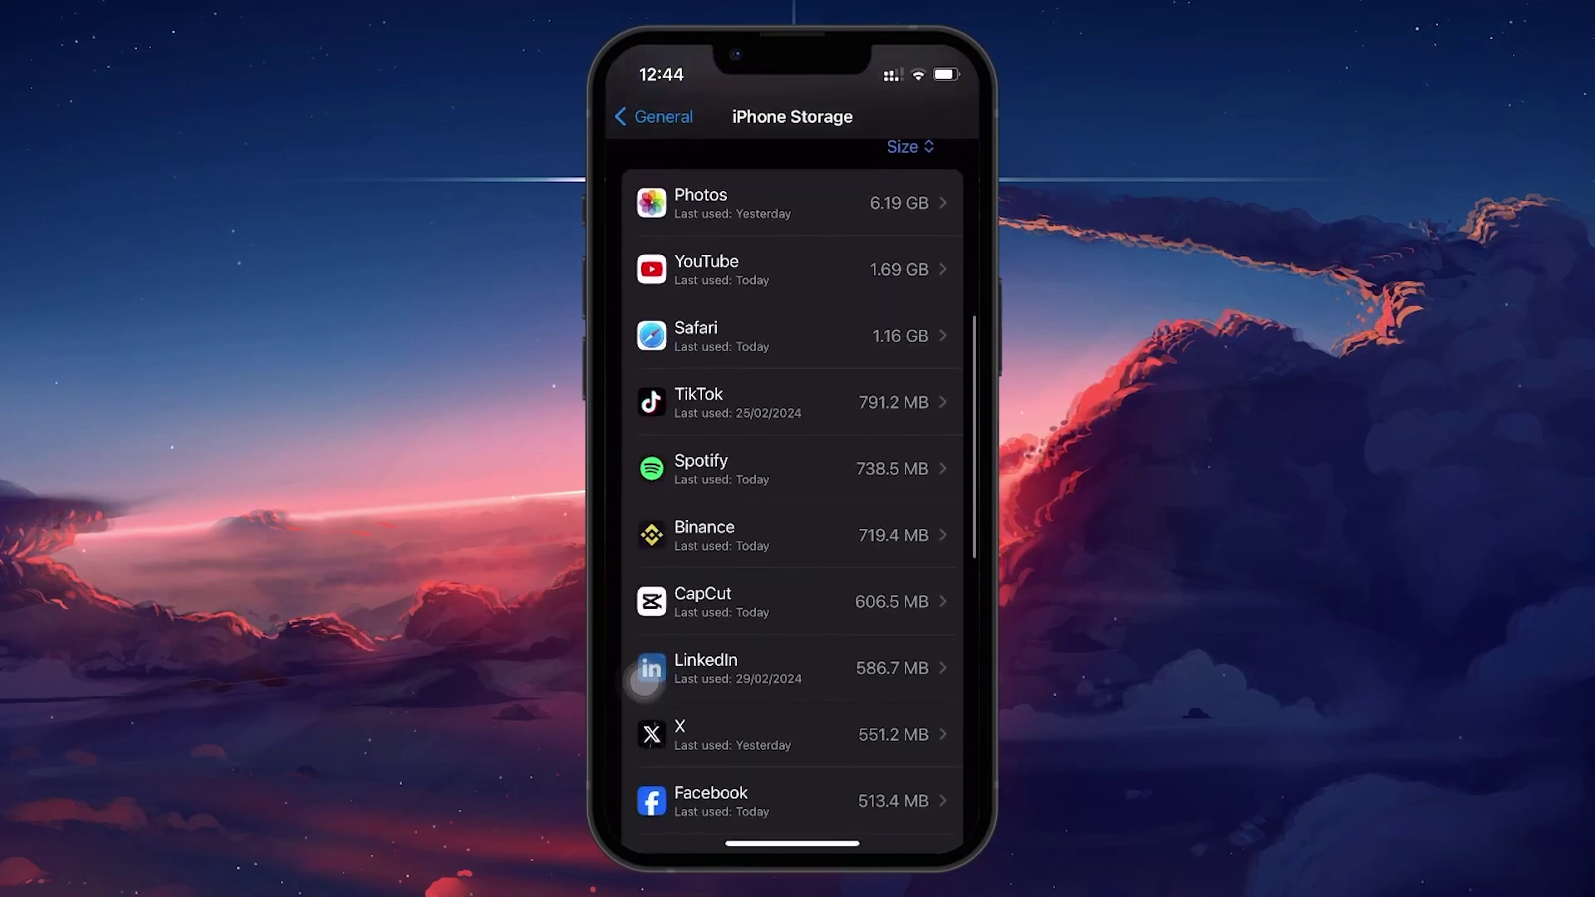
pyautogui.scroll(-5, 792, 562)
pyautogui.scroll(-5, 792, 560)
pyautogui.scroll(-3, 792, 561)
pyautogui.scroll(-1, 793, 561)
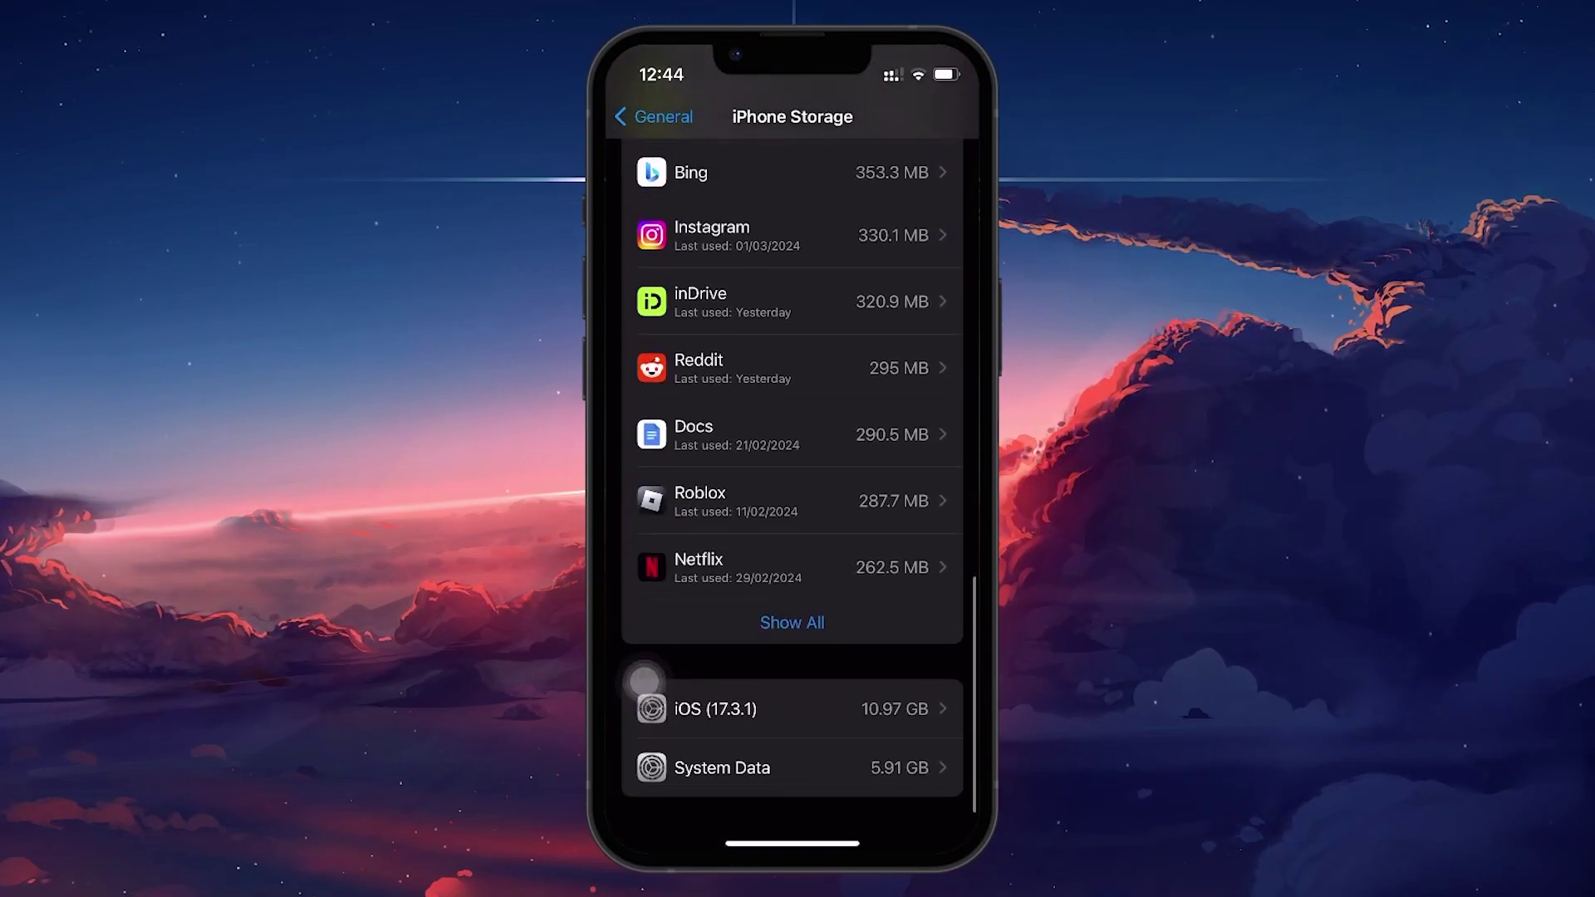
pyautogui.click(792, 706)
pyautogui.scroll(-5, 792, 560)
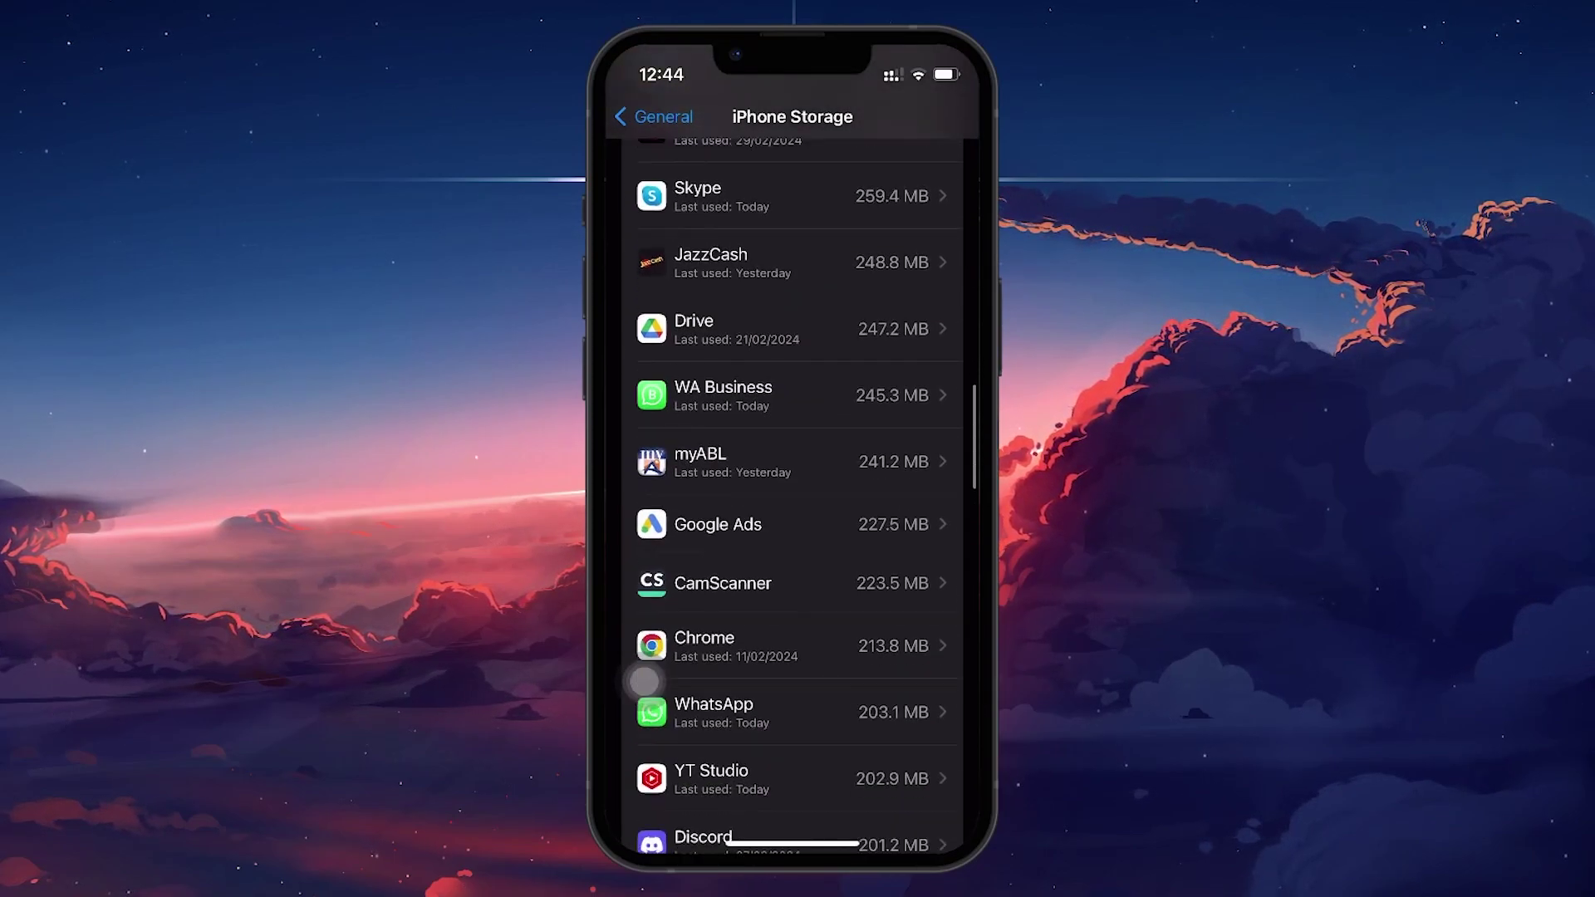
pyautogui.scroll(-4, 793, 560)
pyautogui.scroll(-4, 793, 561)
pyautogui.scroll(-2, 793, 561)
pyautogui.click(793, 518)
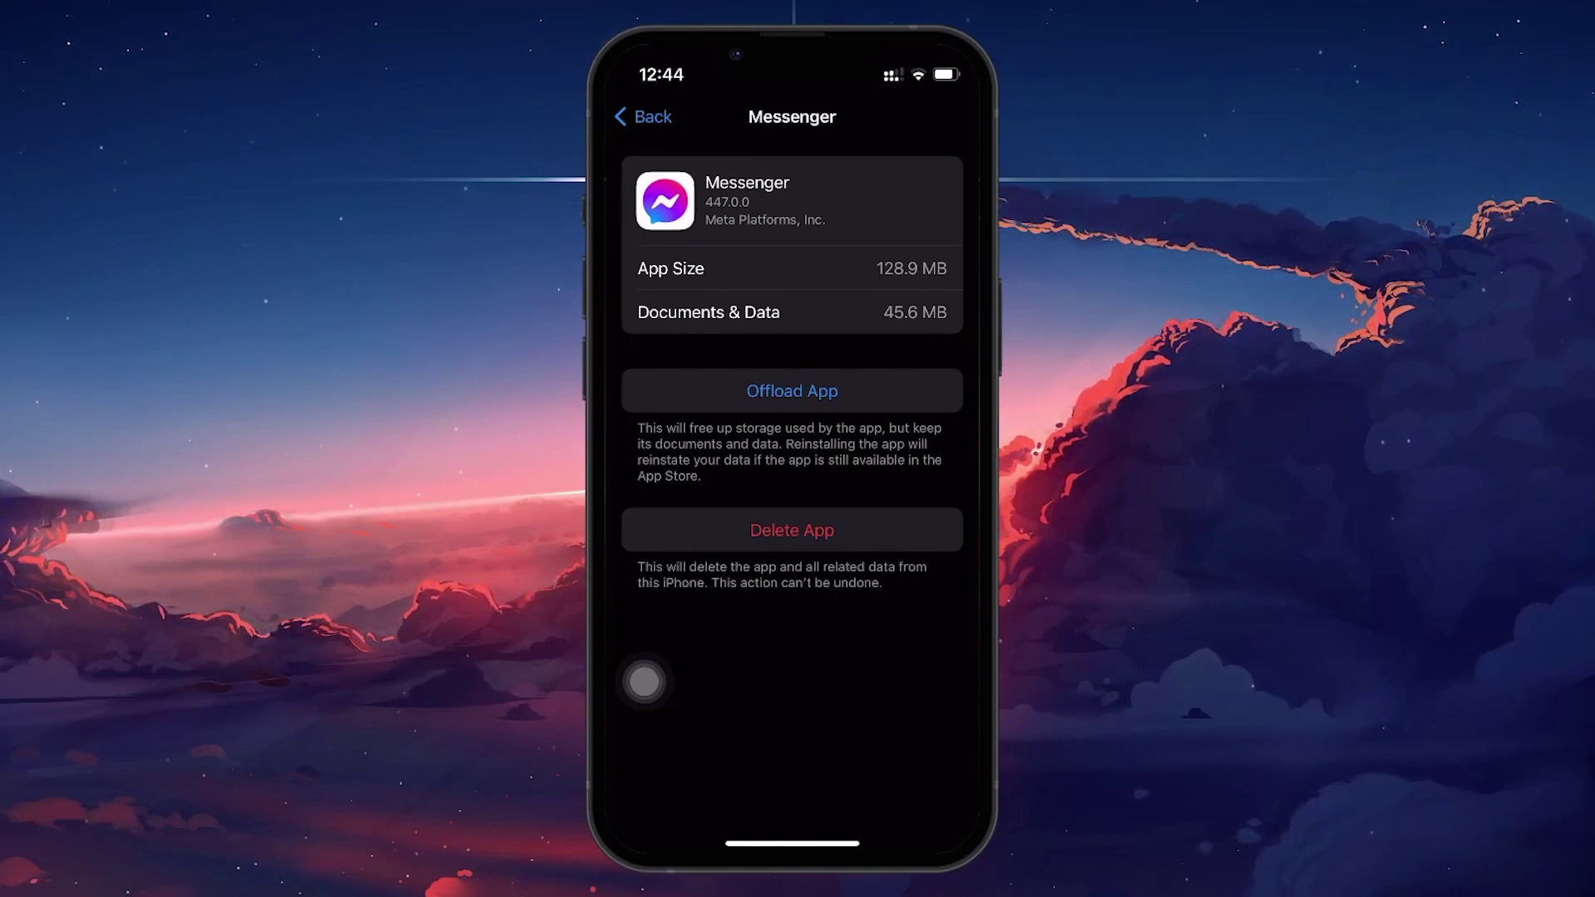
pyautogui.moveTo(793, 842); pyautogui.dragTo(793, 499)
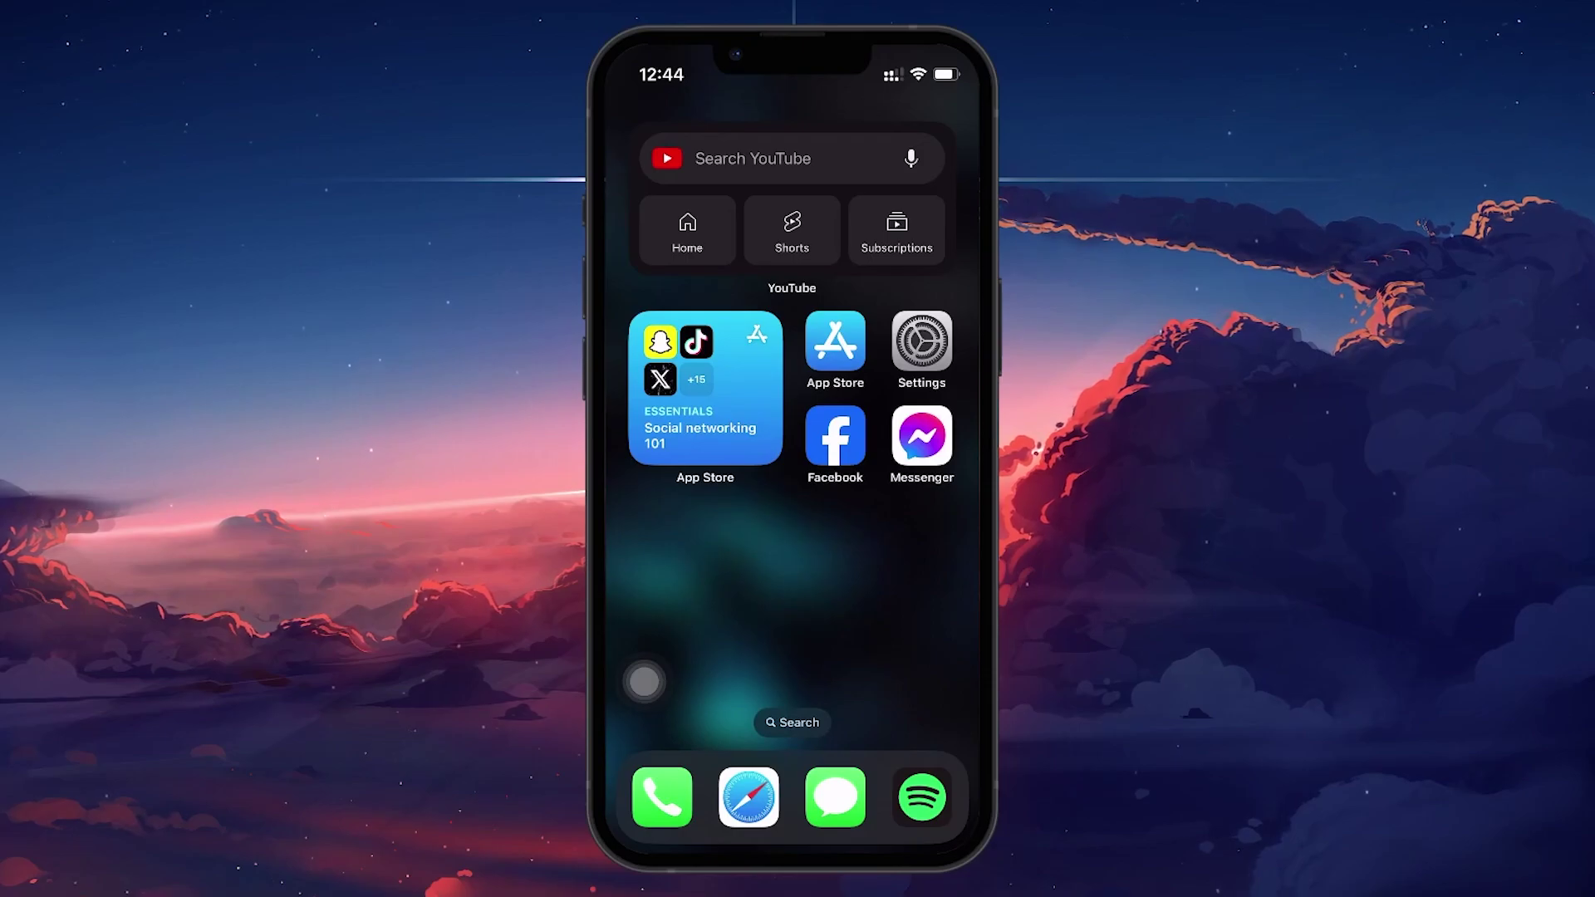
pyautogui.click(923, 437)
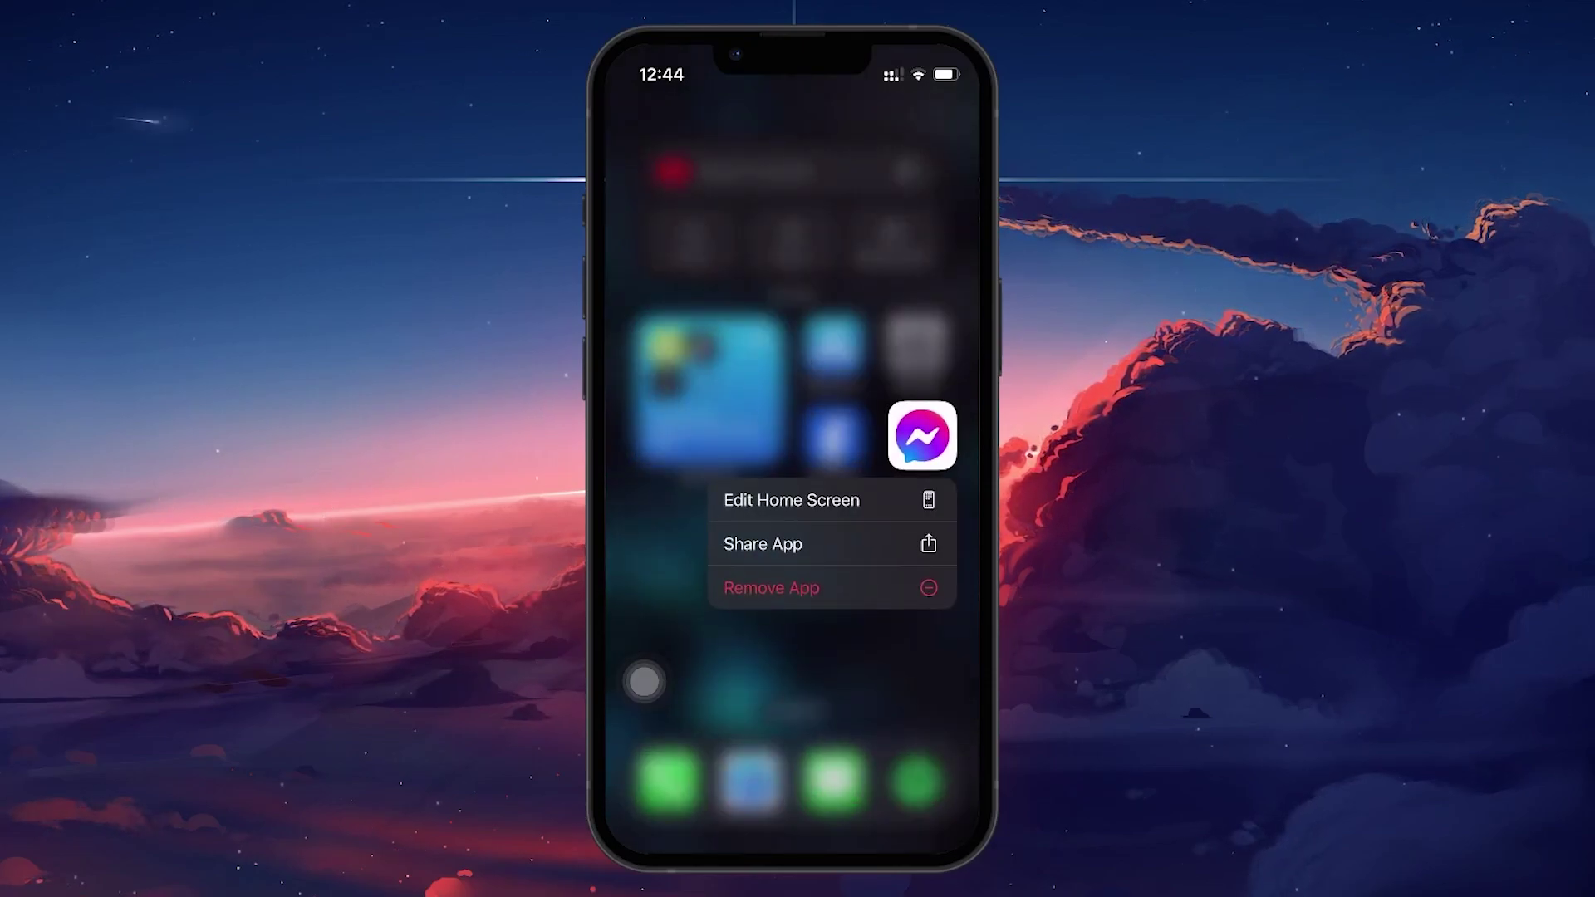
pyautogui.click(772, 587)
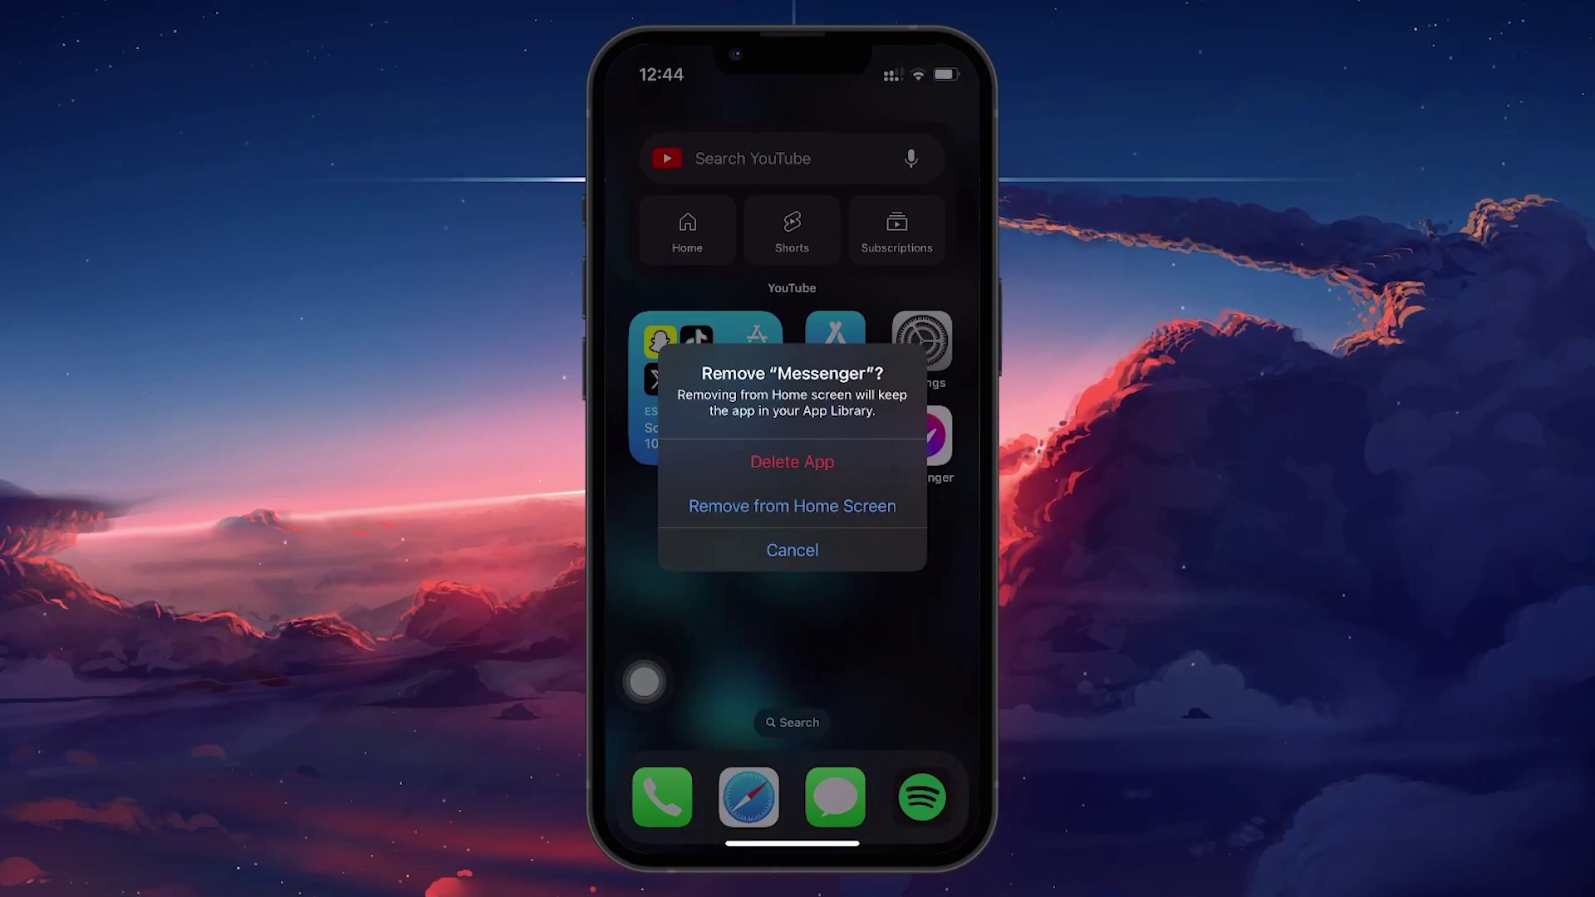
pyautogui.click(794, 461)
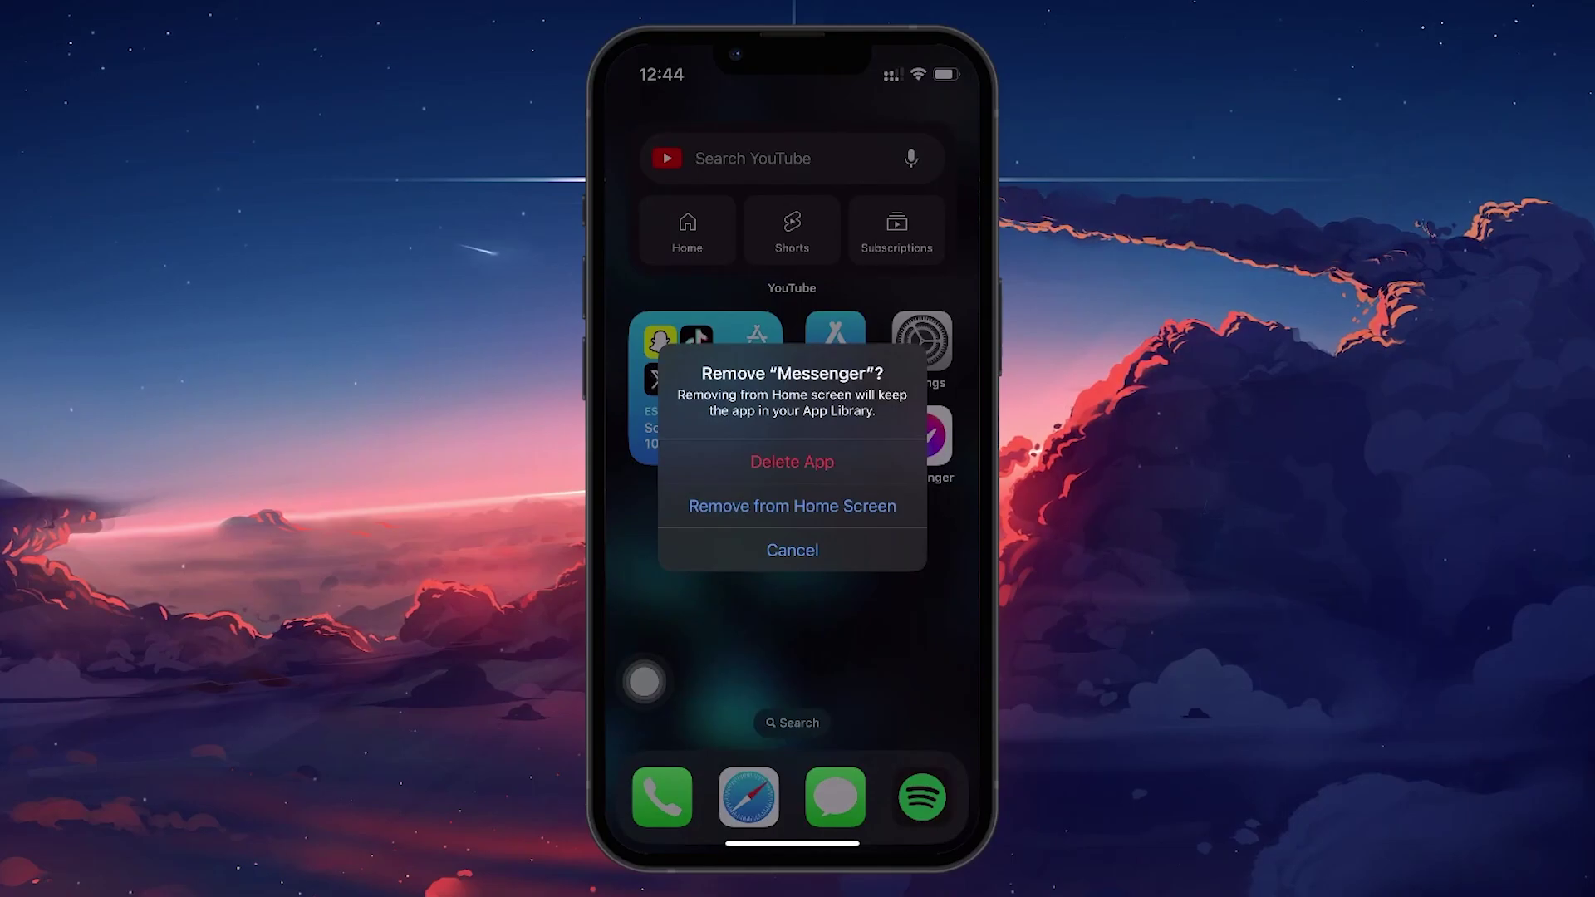
pyautogui.click(792, 550)
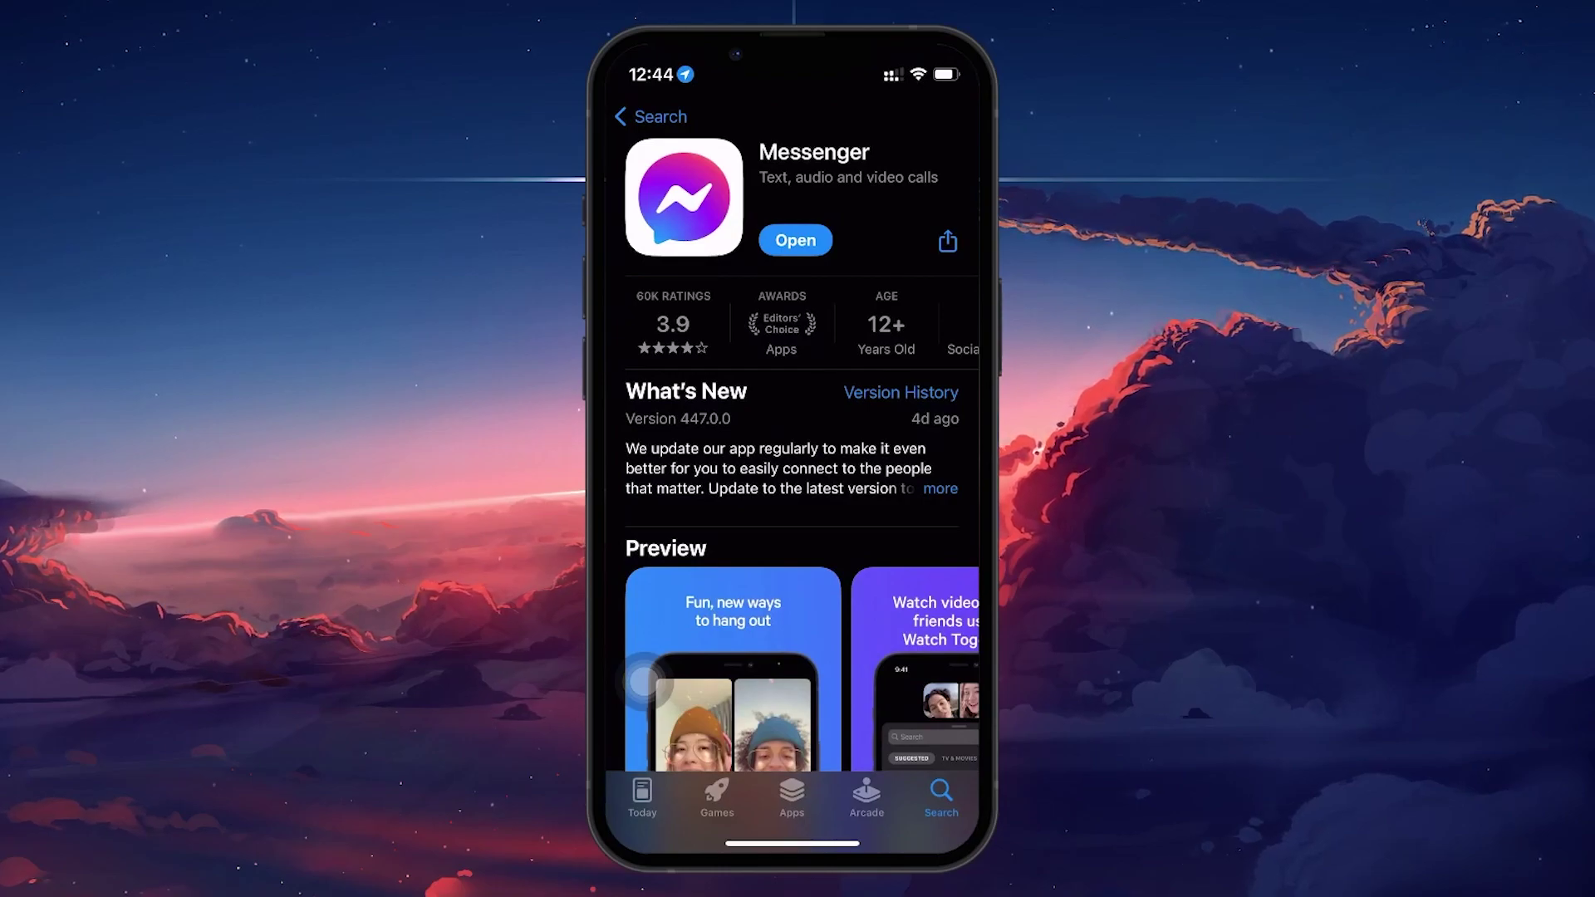
pyautogui.moveTo(793, 845); pyautogui.dragTo(792, 499)
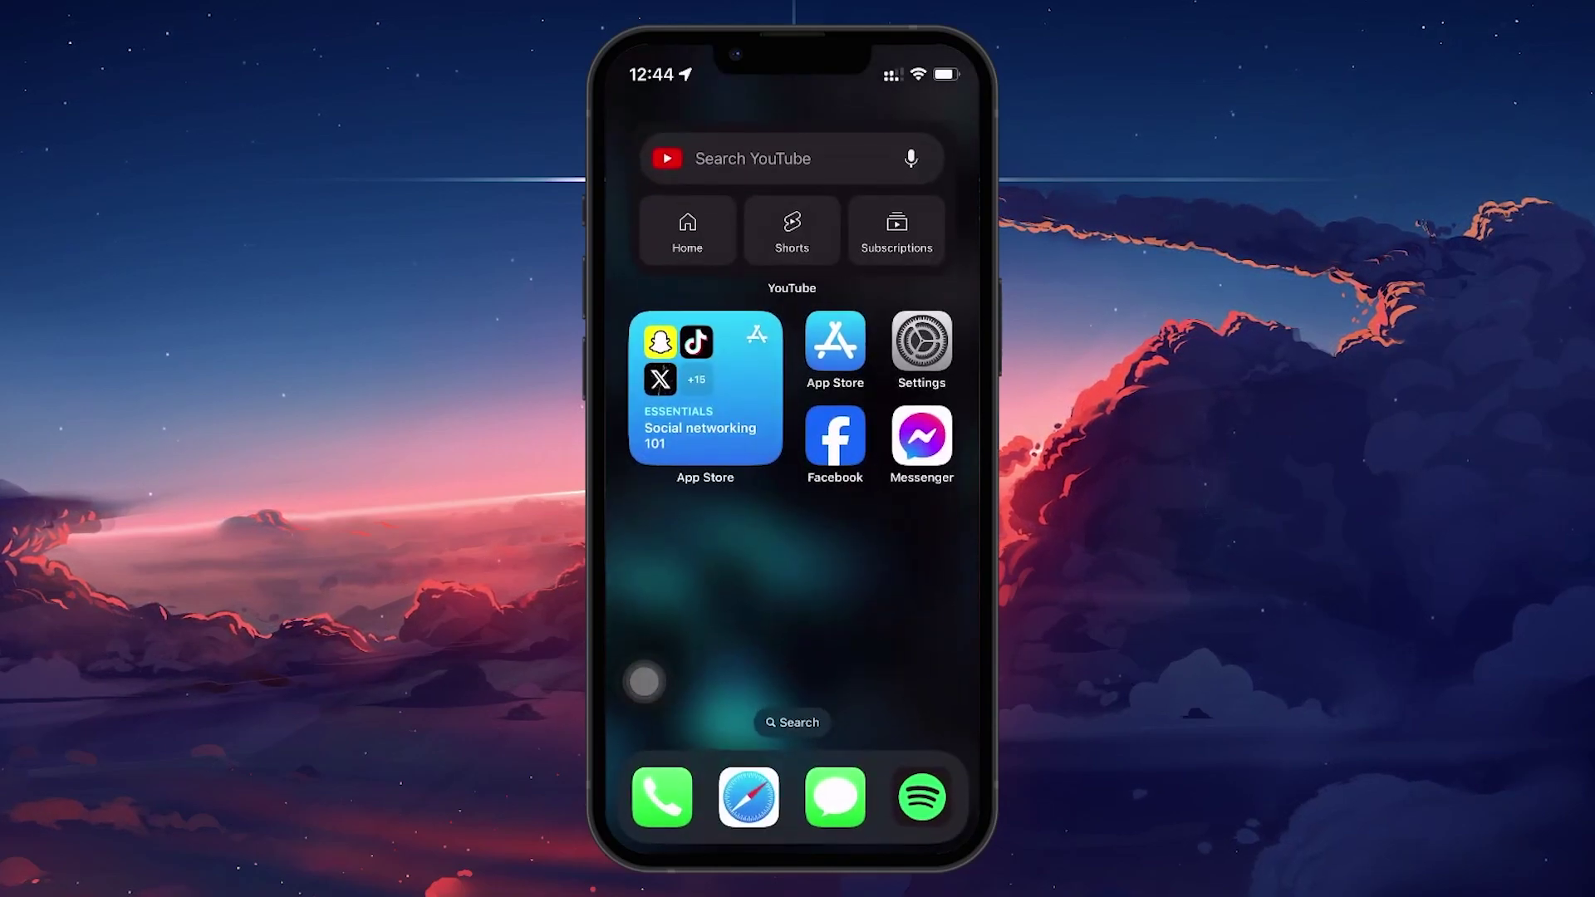